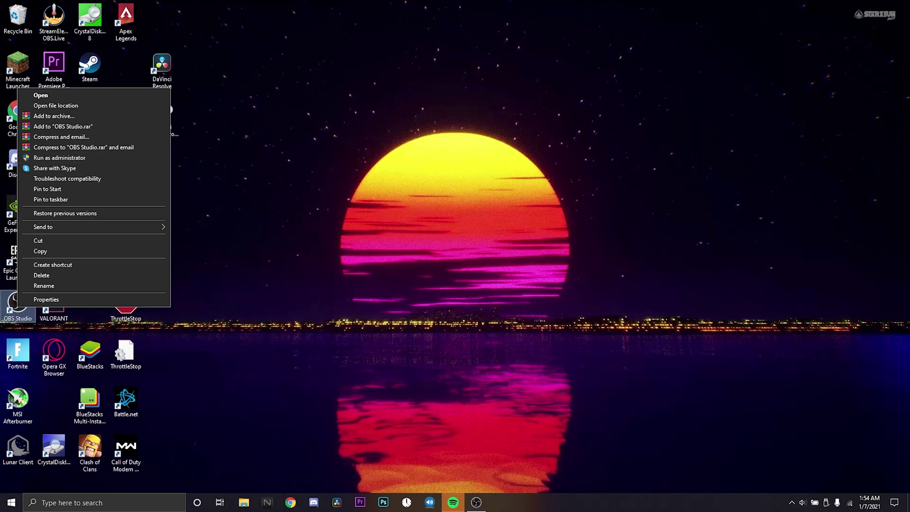
Pause the Fortnite gameplay video and put the browser away to return to the desktop.
key(Escape)
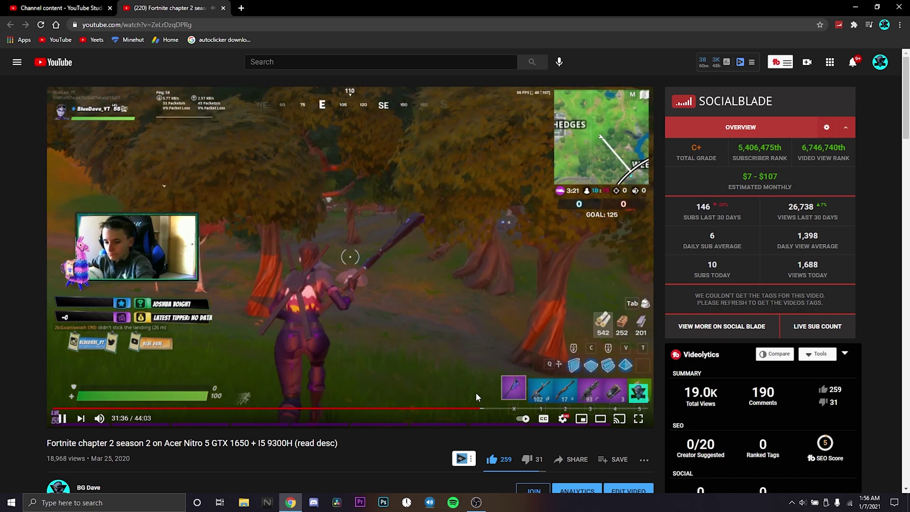
click(400, 356)
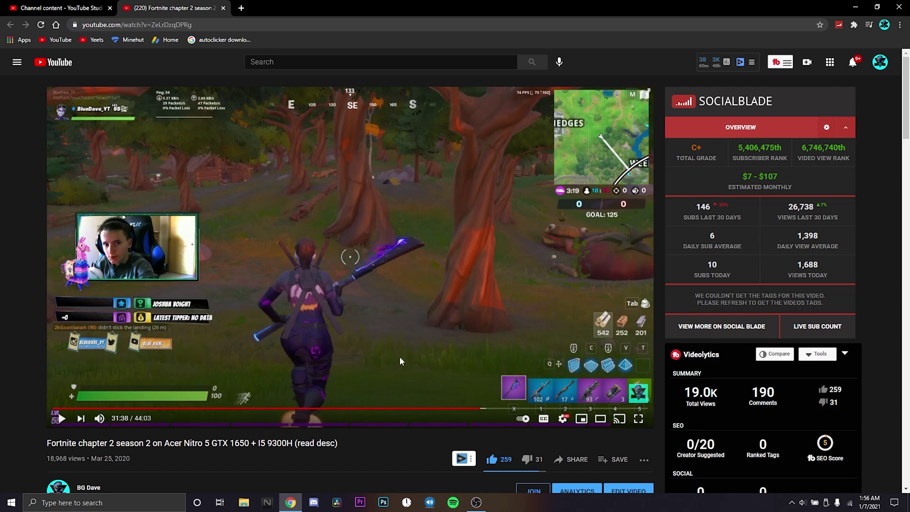
key(ctrl+Tab)
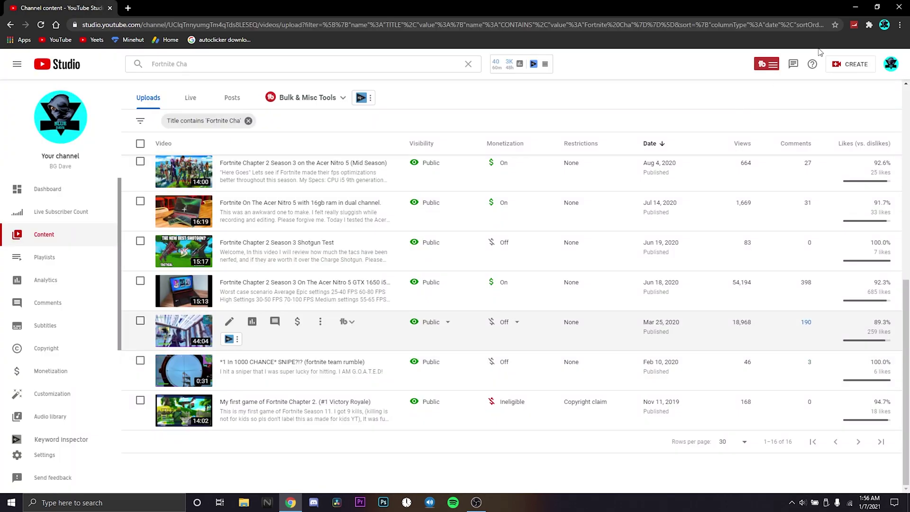
click(856, 7)
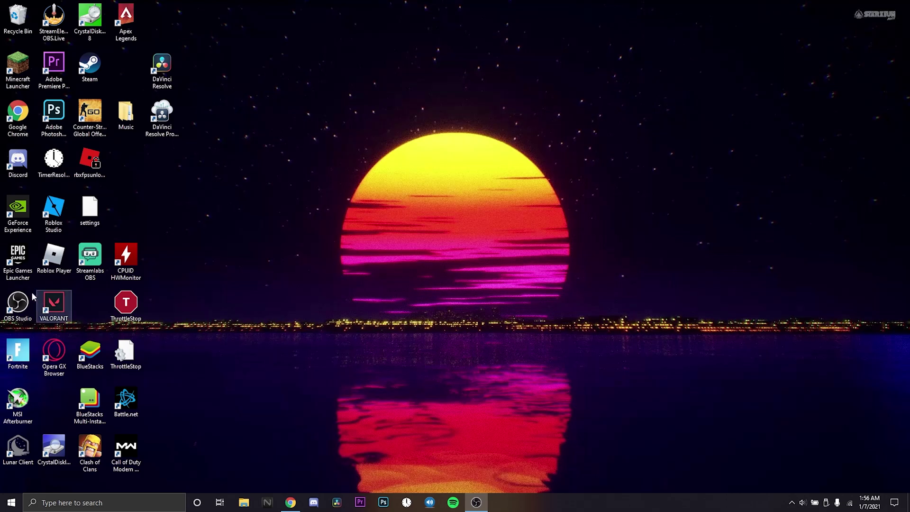
Run OBS Studio as administrator from its desktop shortcut, launching it anyway alongside the existing instance.
double_click(17, 305)
right_click(31, 319)
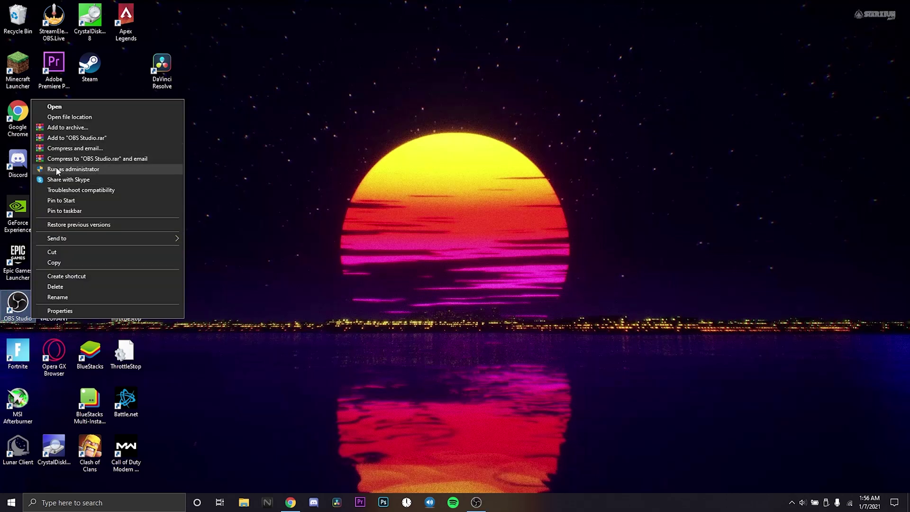
click(56, 170)
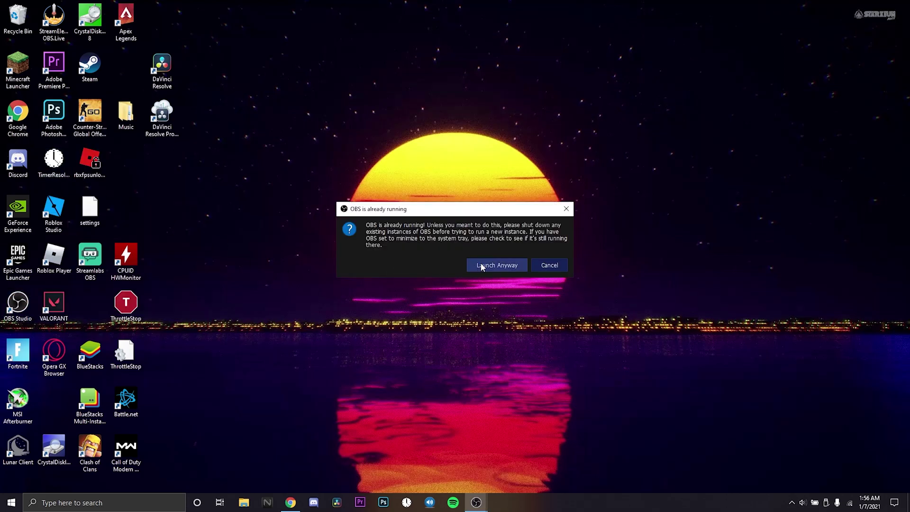
click(480, 266)
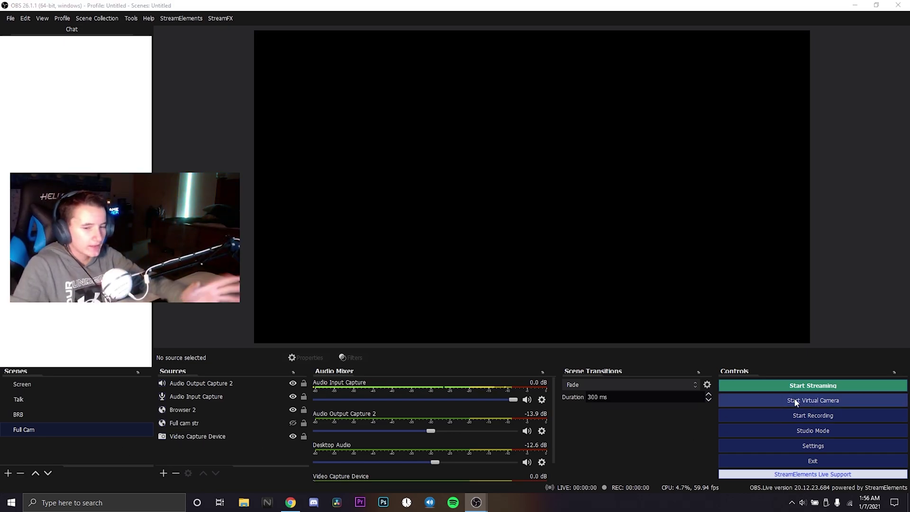
Preview the Screen, Talk, BRB and Full Cam scenes in turn, ending on the Screen scene.
click(789, 448)
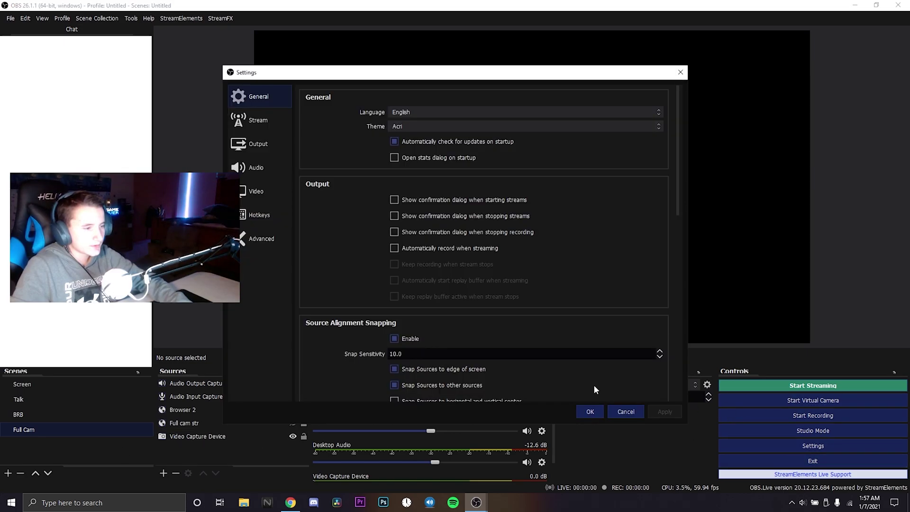
click(675, 75)
click(33, 382)
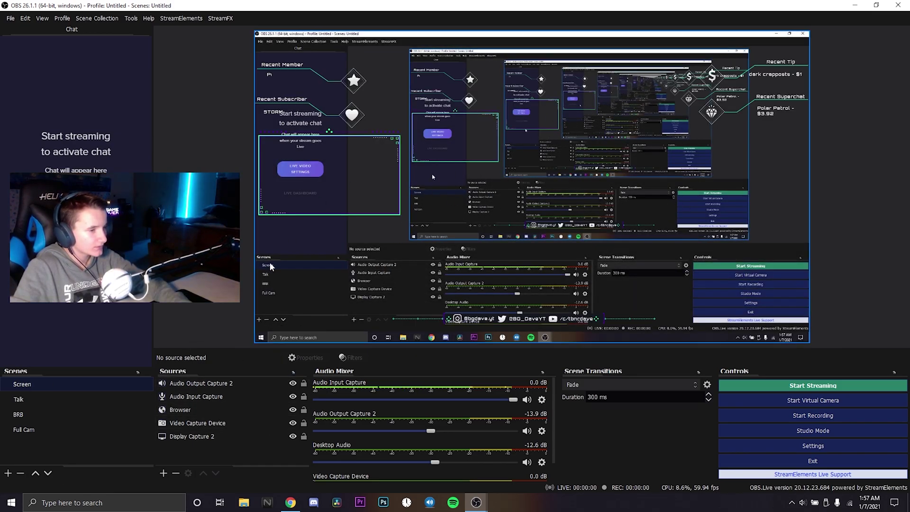
click(64, 399)
click(76, 415)
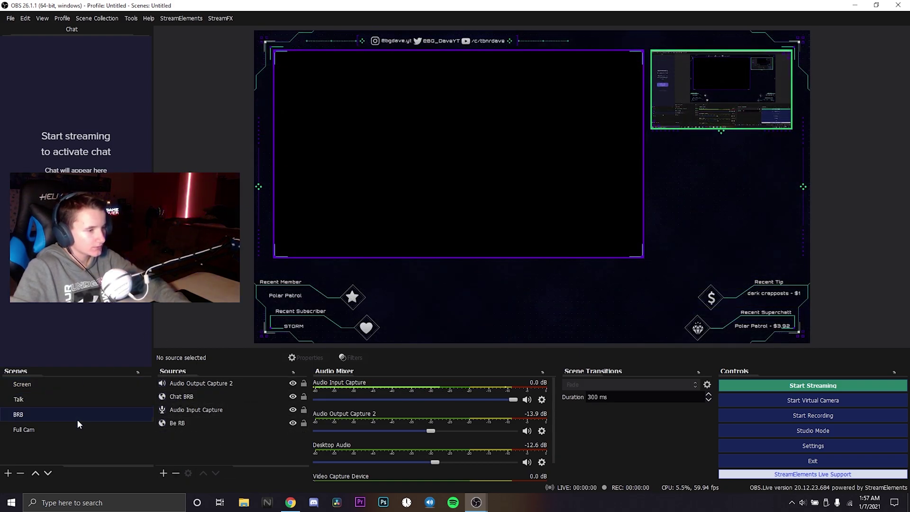
click(72, 434)
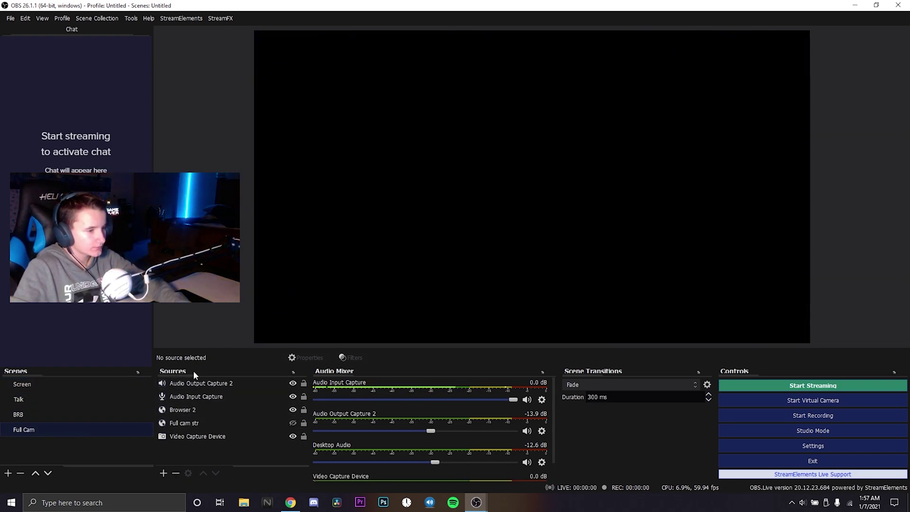
click(76, 385)
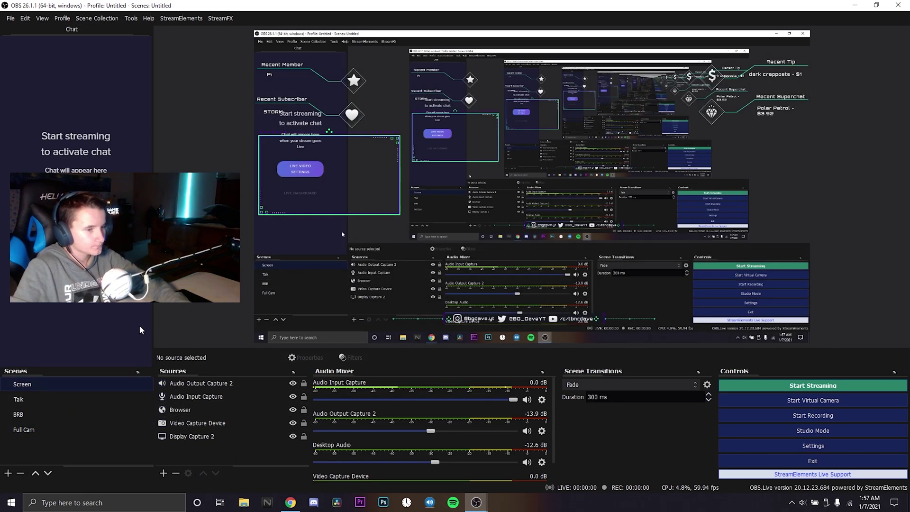
Review the General settings, including the available interface themes, keeping Acri selected.
click(767, 447)
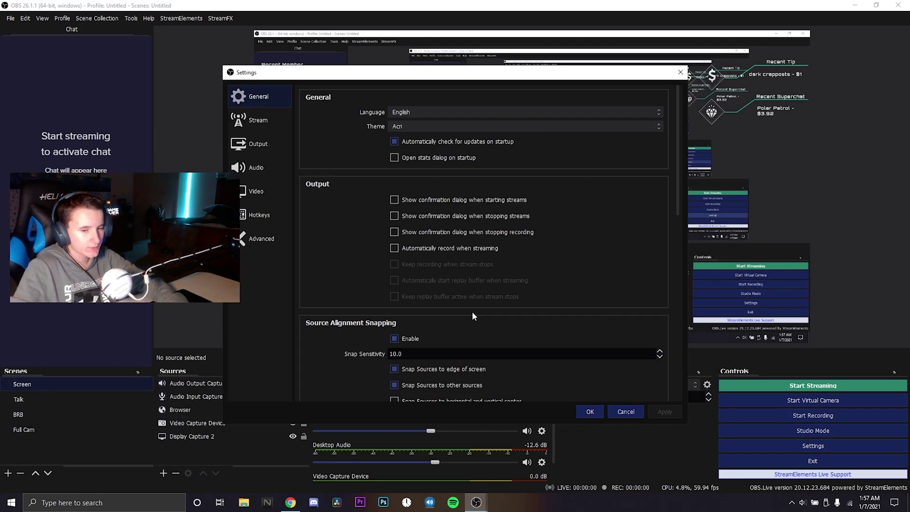
click(408, 127)
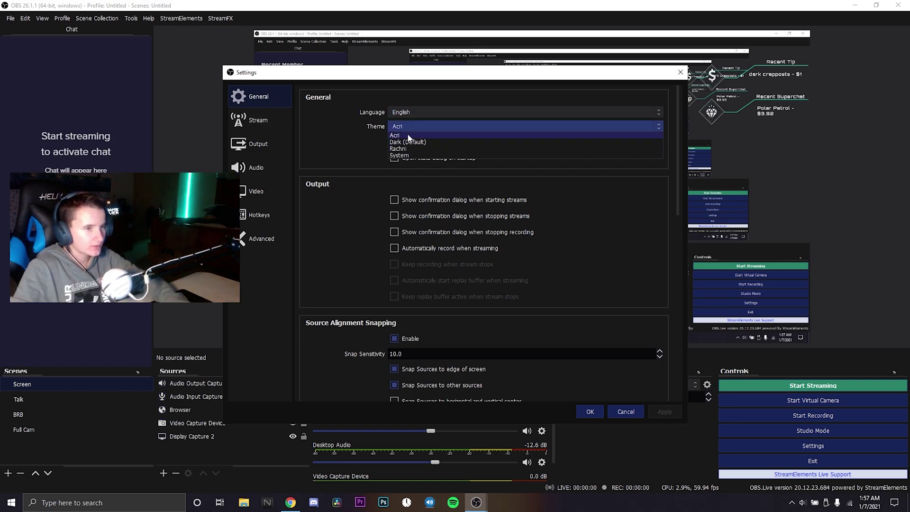
click(407, 124)
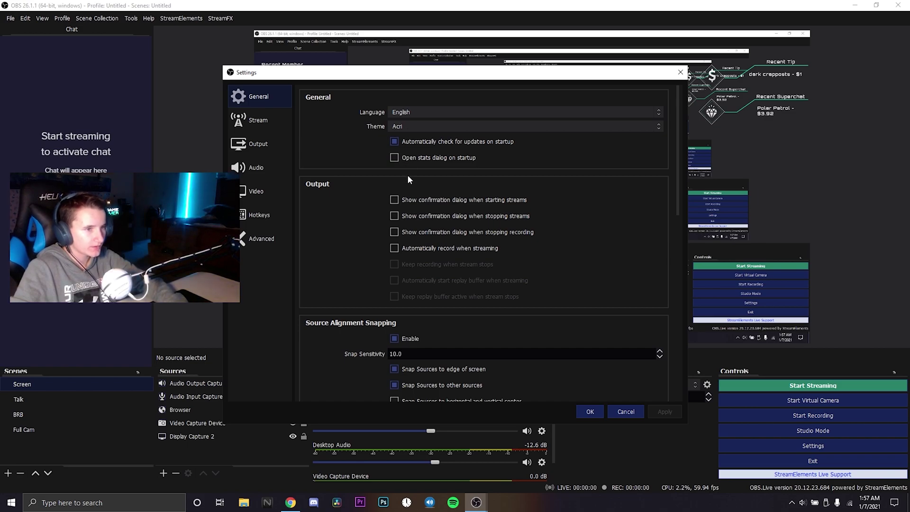
scroll(408, 175, down, 3)
drag(675, 124, 663, 283)
Review the Stream settings and the list of streaming services, keeping the service on Custom.
click(237, 124)
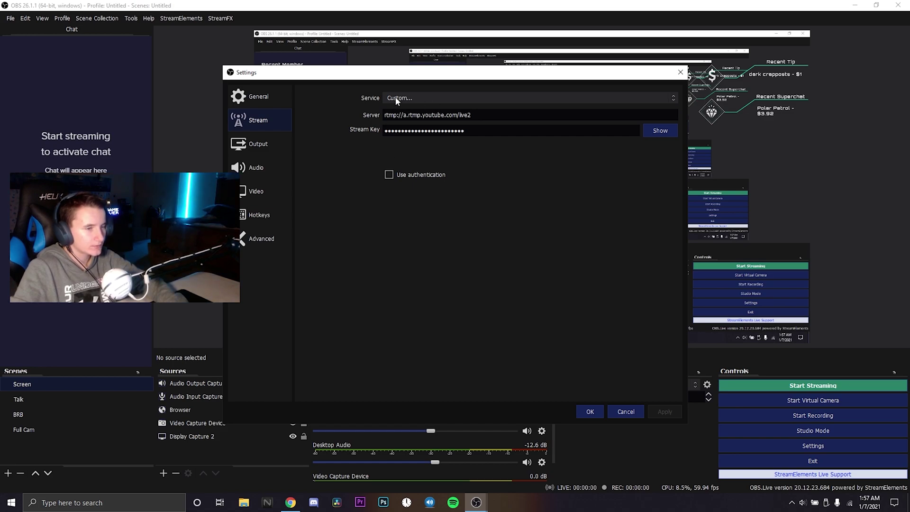
click(258, 142)
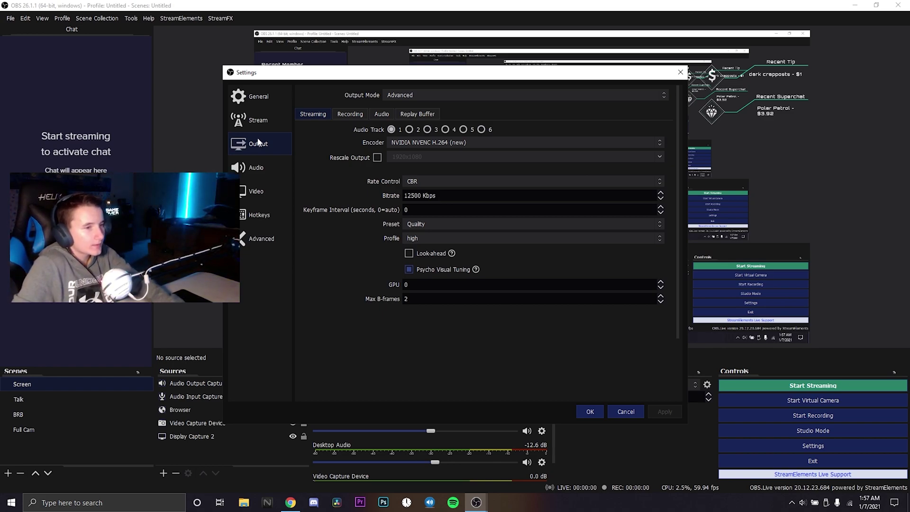
click(258, 120)
click(410, 98)
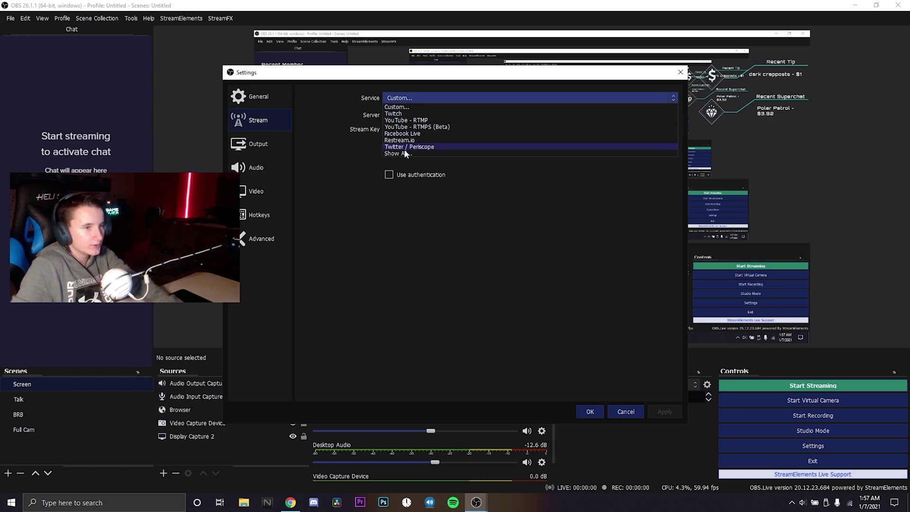
click(406, 105)
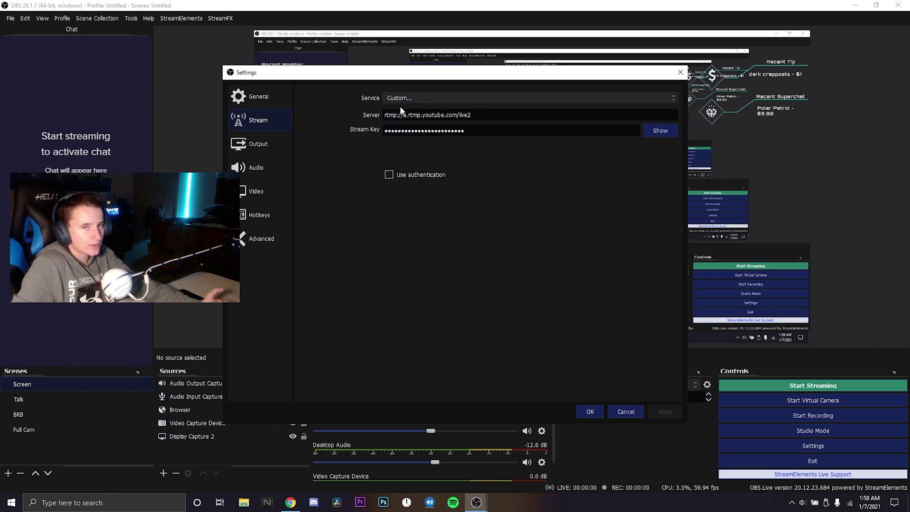
Bring up the Output settings and check the dedicated graphics card's model in Task Manager's performance details.
click(266, 143)
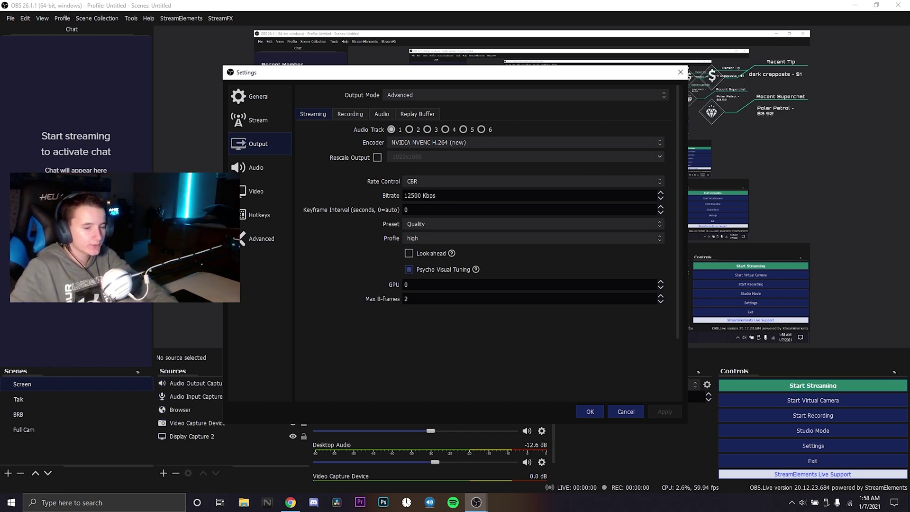
right_click(551, 506)
click(576, 459)
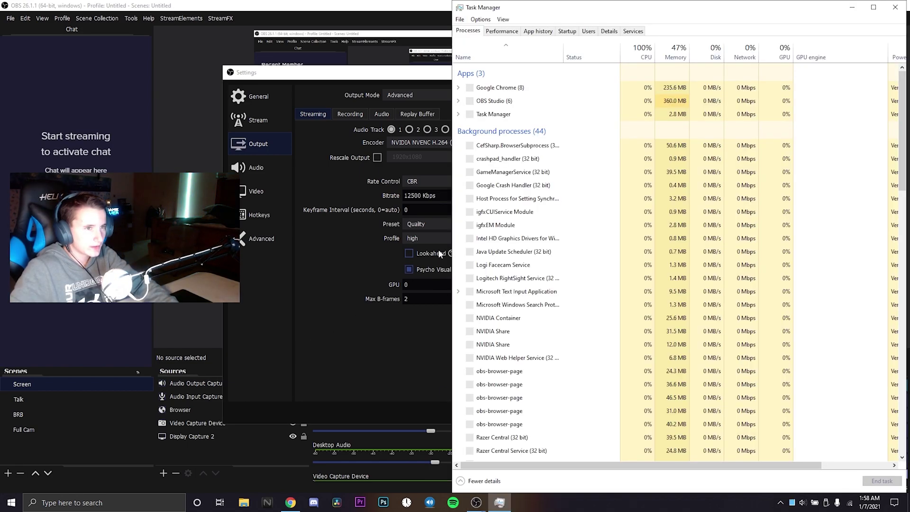
click(498, 32)
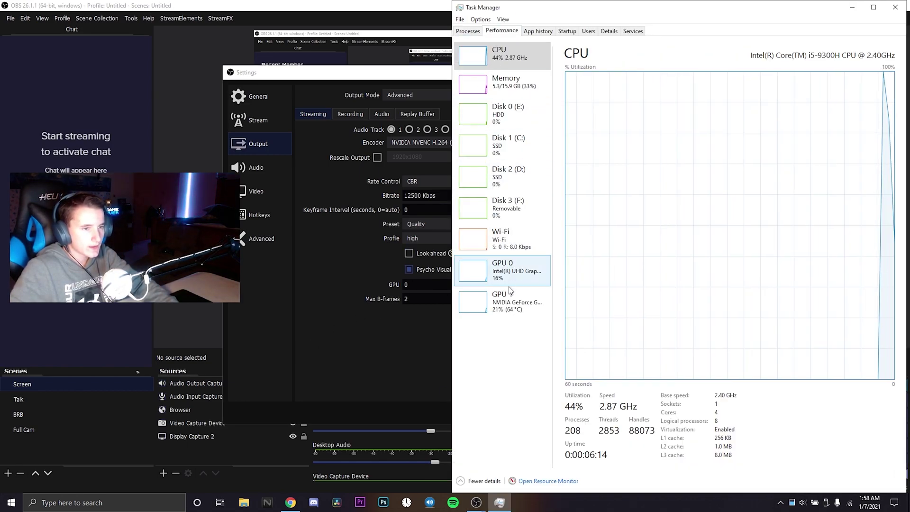
click(513, 302)
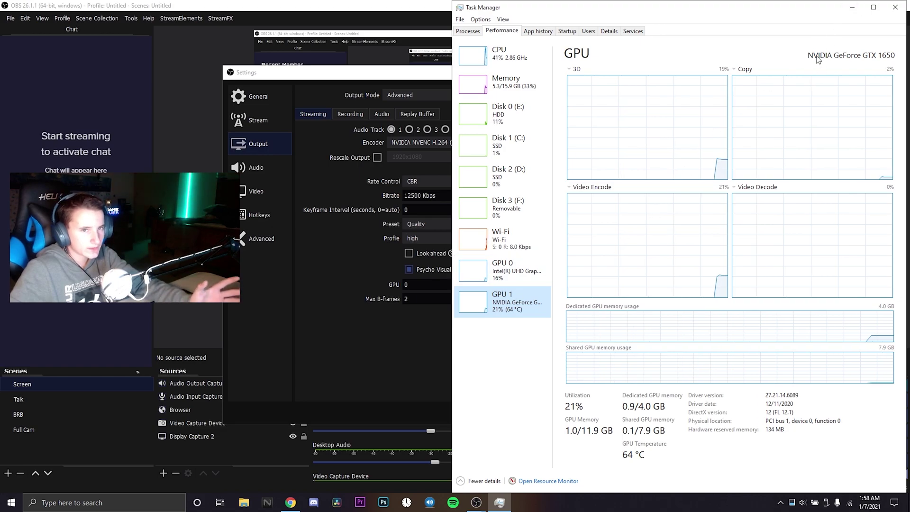
click(894, 7)
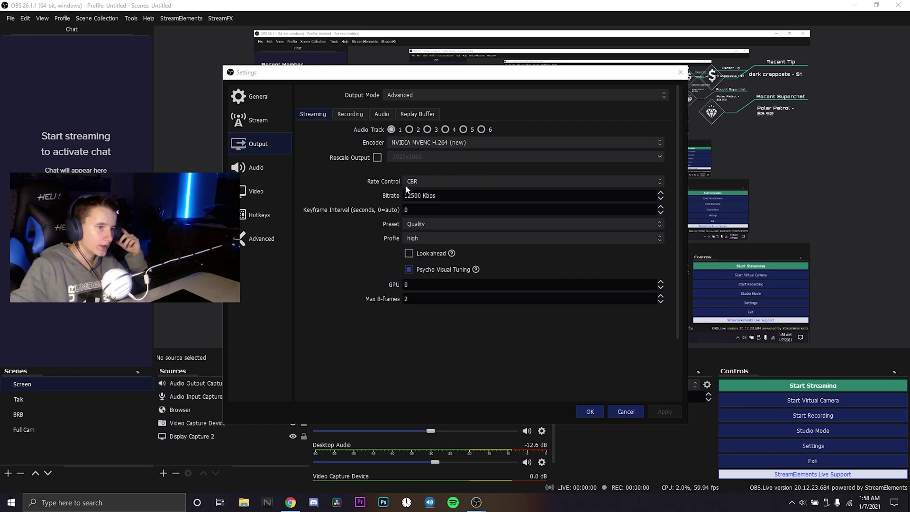
Examine the rate control, preset and profile options for streaming output, keeping CBR, Quality and high.
click(425, 183)
click(425, 181)
click(424, 181)
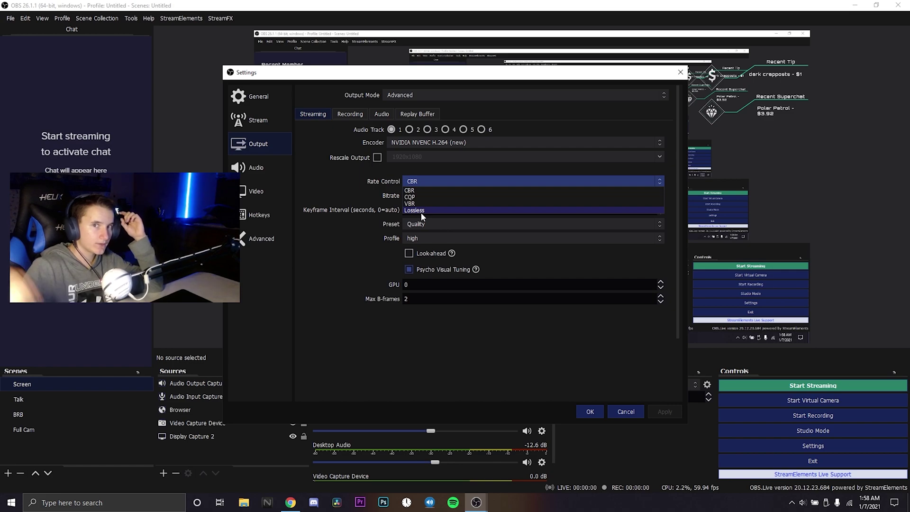
click(419, 181)
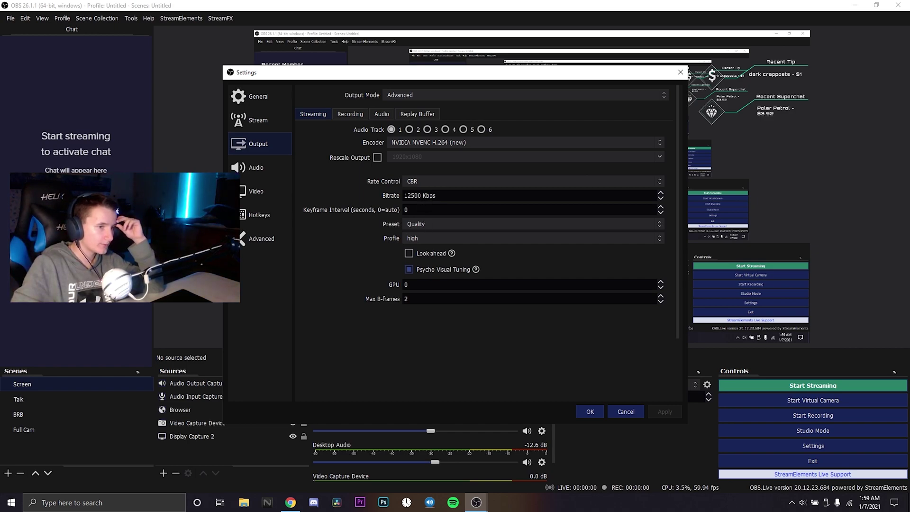
click(436, 224)
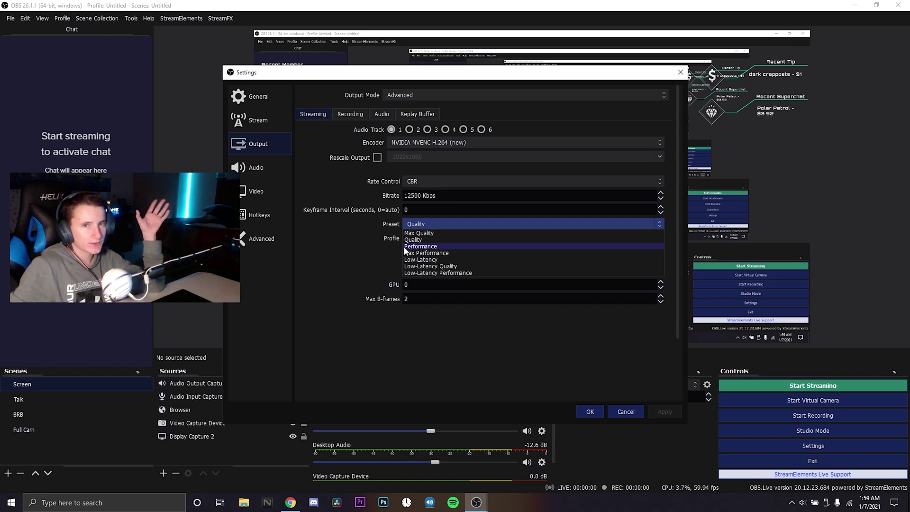
click(367, 252)
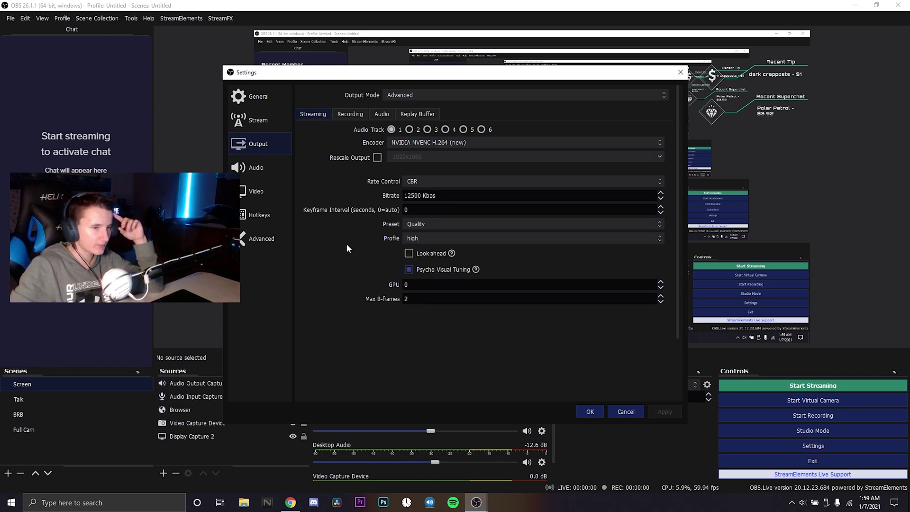
click(428, 240)
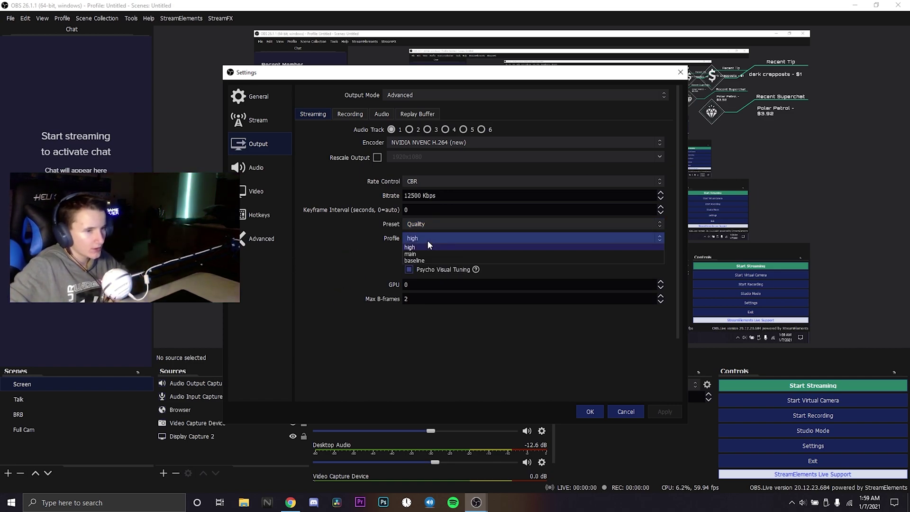
click(337, 261)
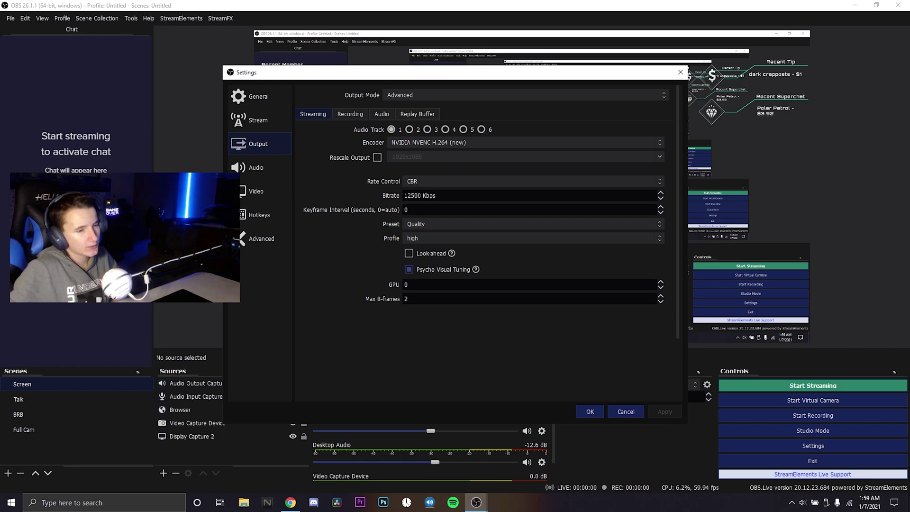
Examine the type and format options for recording output, keeping Standard and mp4.
click(353, 114)
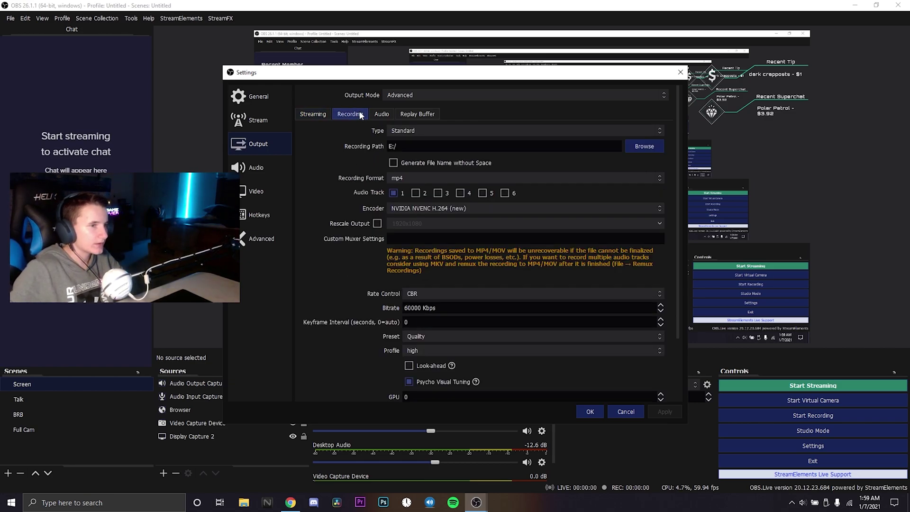
click(418, 127)
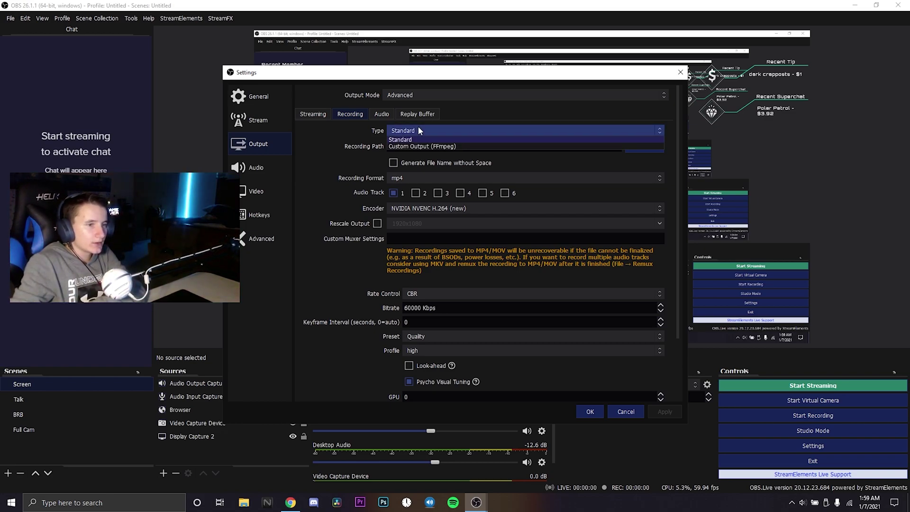
click(418, 127)
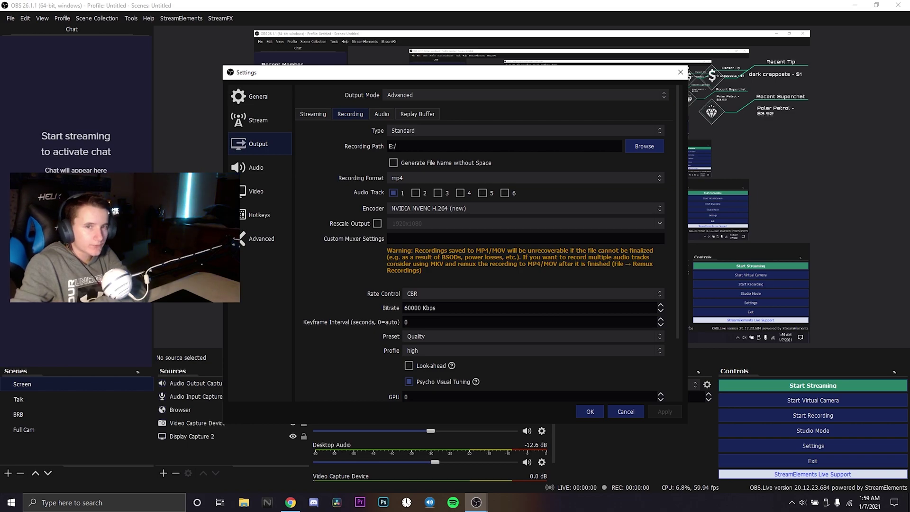
click(406, 178)
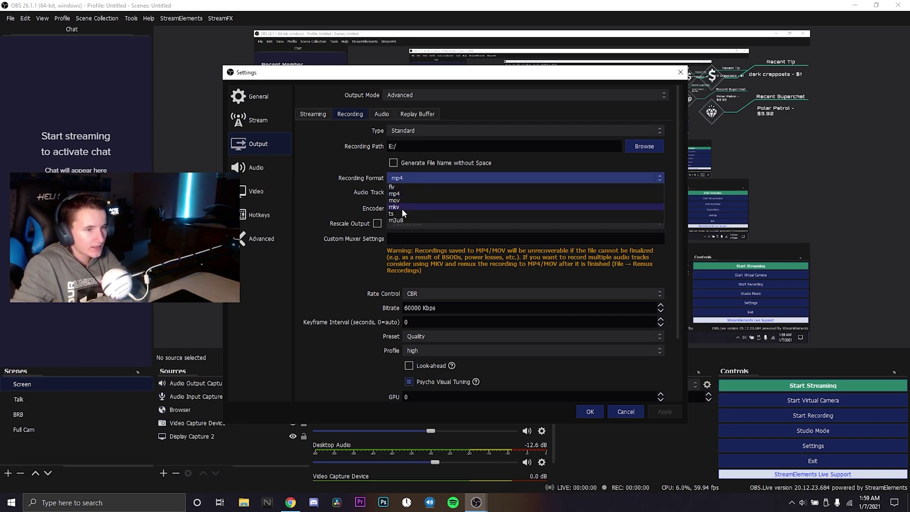
click(408, 174)
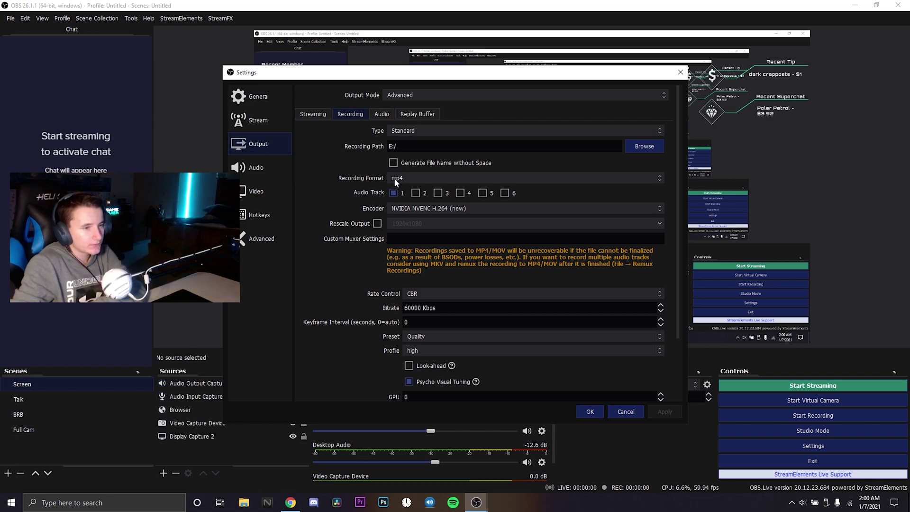
Examine the encoder and rate control options for recording output, keeping the NVIDIA NVENC H.264 (new) encoder.
click(407, 210)
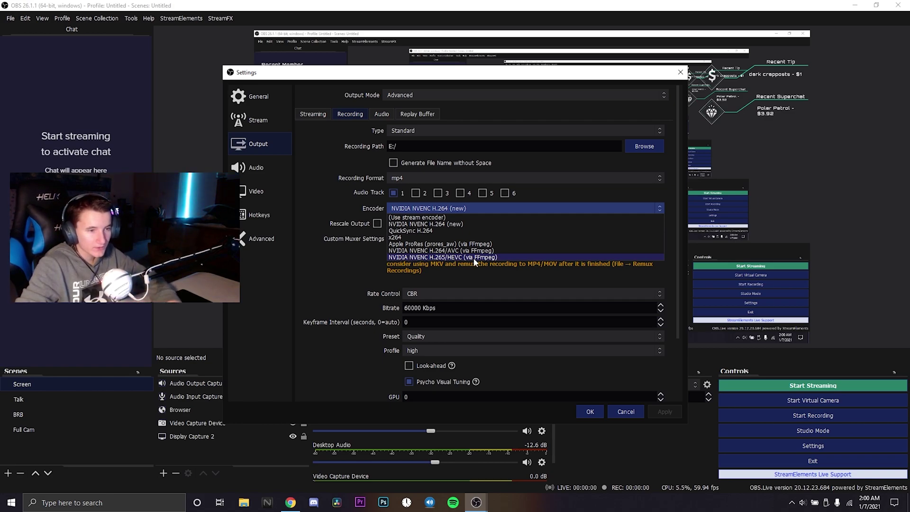
click(429, 207)
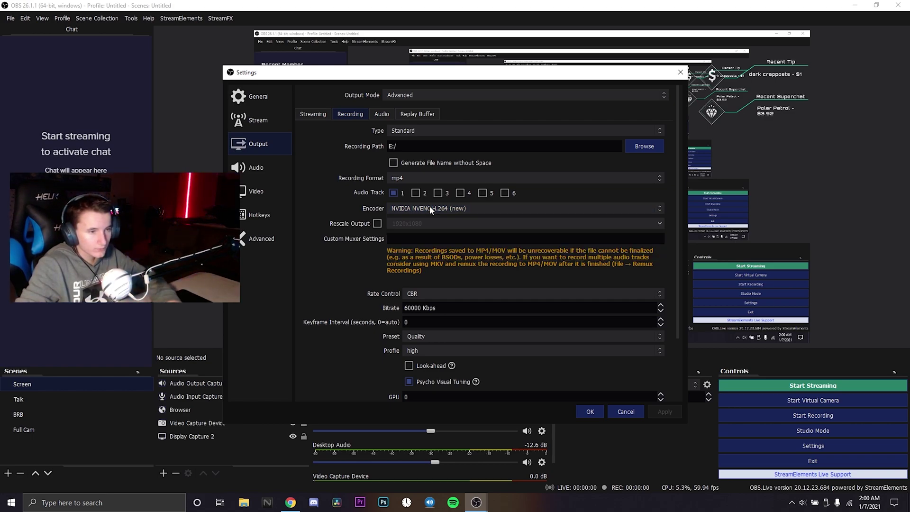
scroll(354, 239, down, 1)
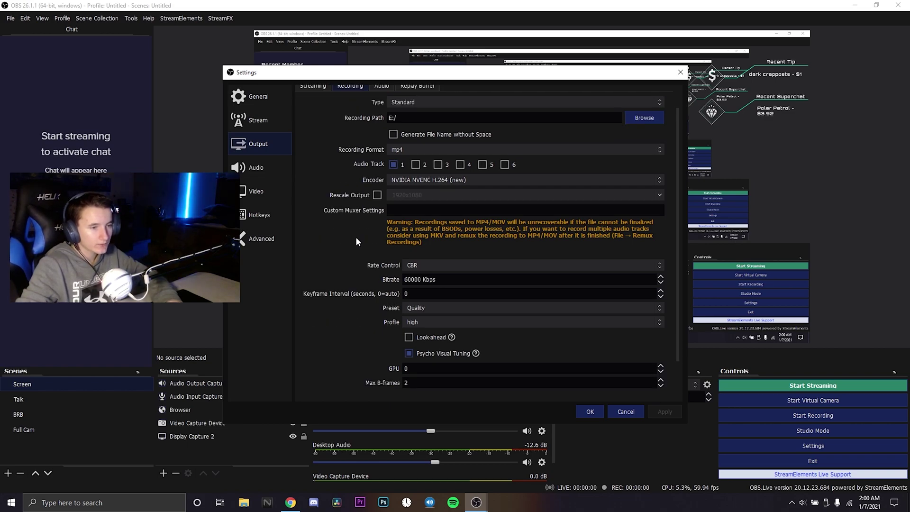
scroll(355, 237, down, 1)
click(419, 235)
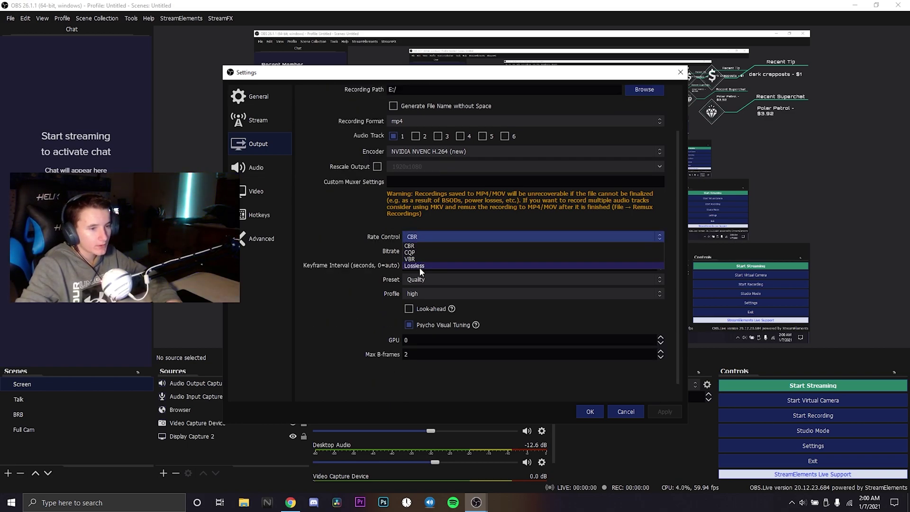
click(419, 235)
Set the recording rate control to Lossless with the Max Quality preset and apply the changes.
click(418, 236)
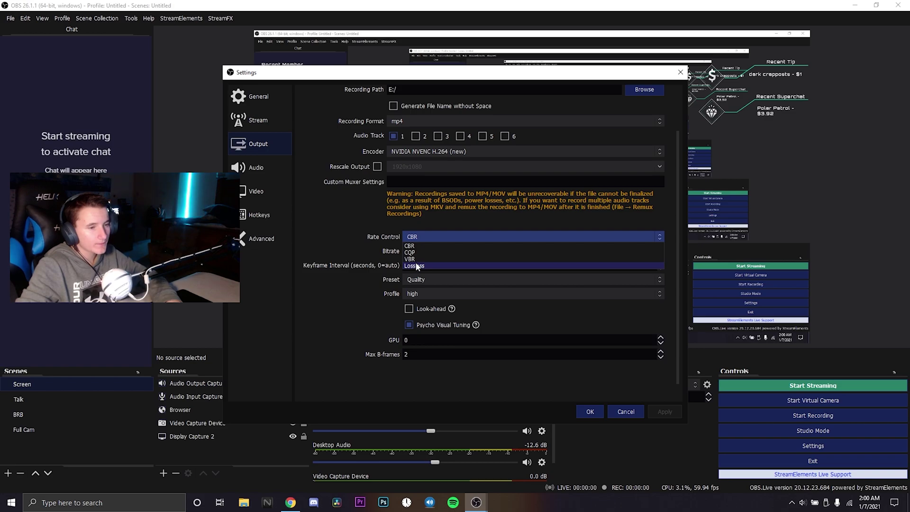
click(416, 264)
click(417, 266)
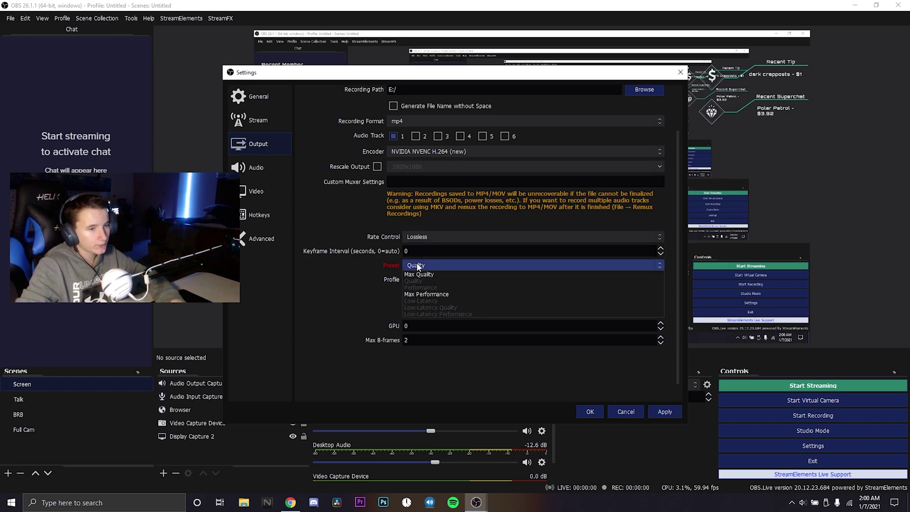
click(419, 266)
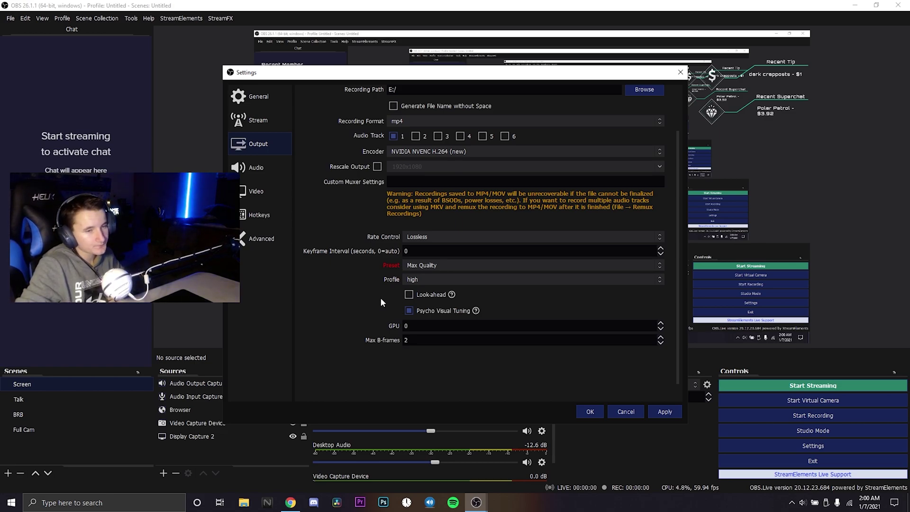
click(426, 237)
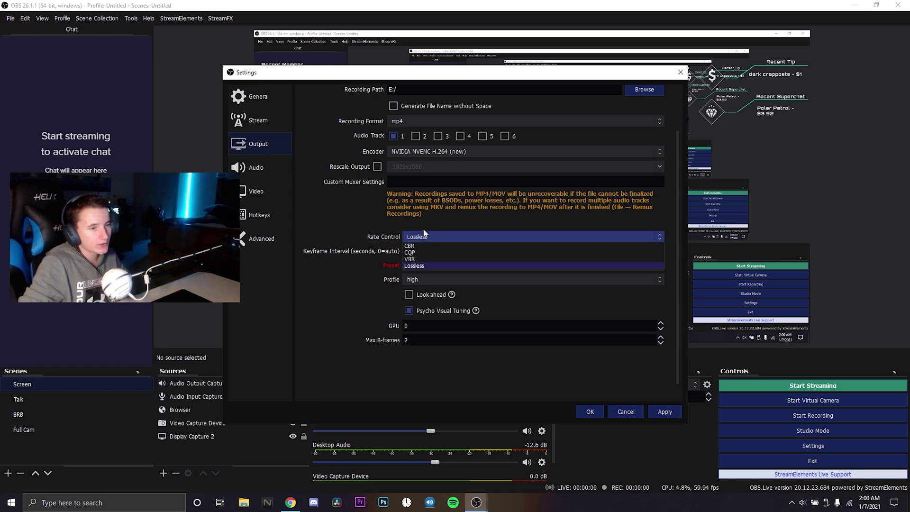
click(419, 233)
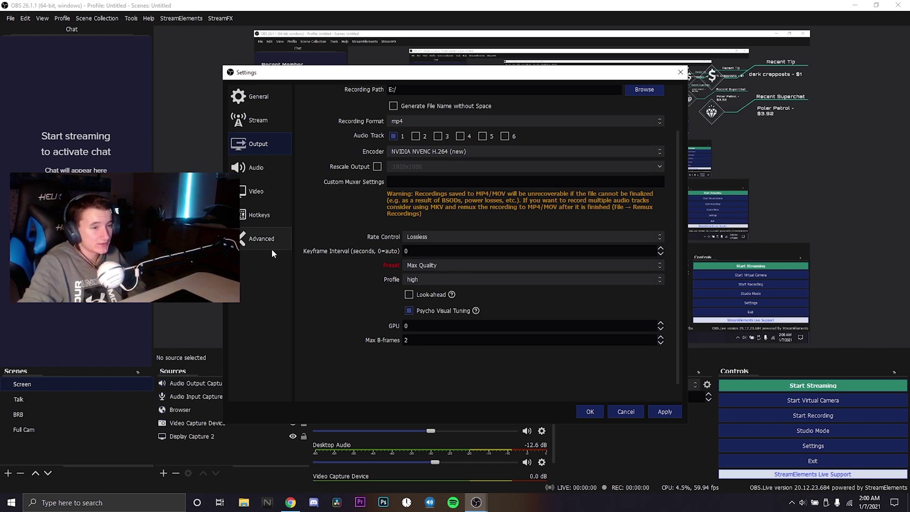
click(415, 265)
click(415, 264)
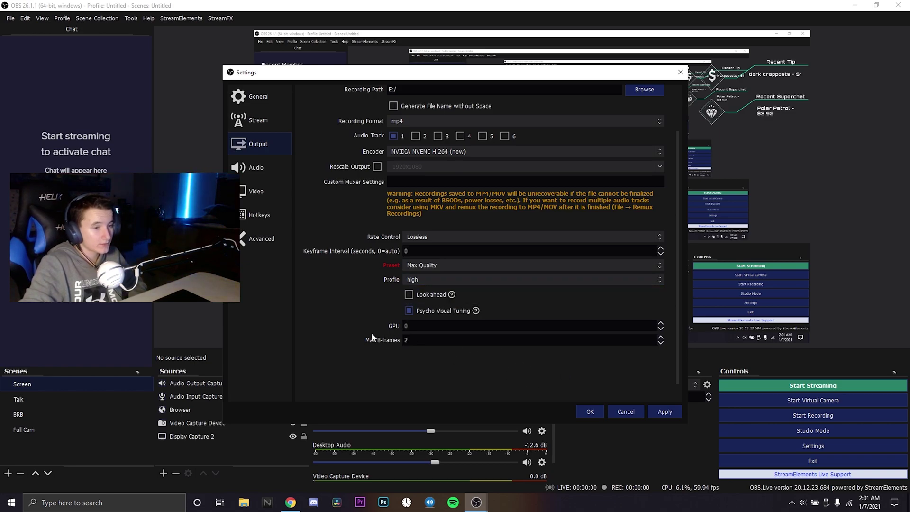
click(665, 412)
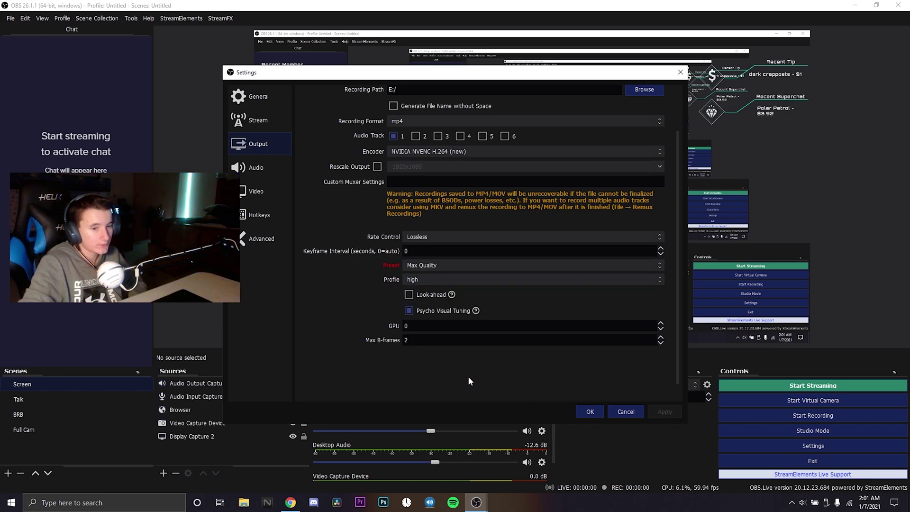
Compare the recording presets available with lossless rate control, keeping Max Quality.
scroll(394, 332, up, 2)
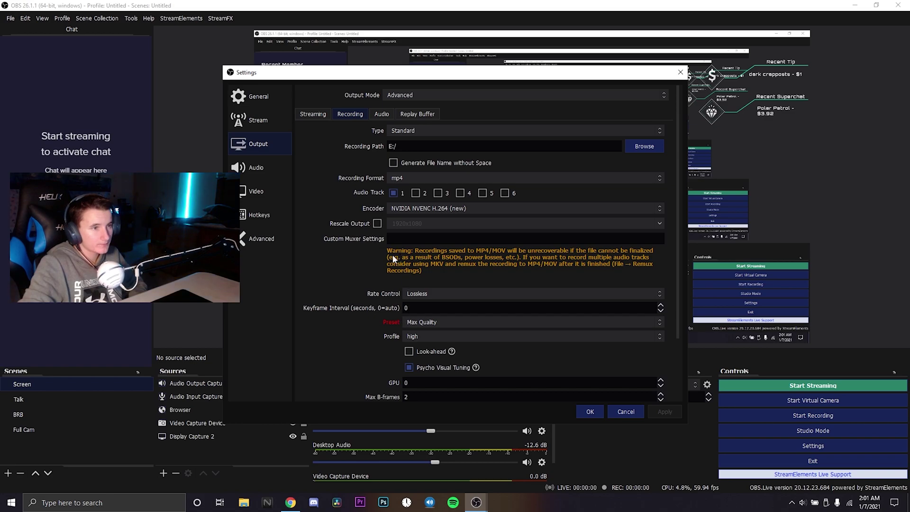
click(418, 322)
click(418, 325)
click(418, 323)
click(416, 343)
click(419, 323)
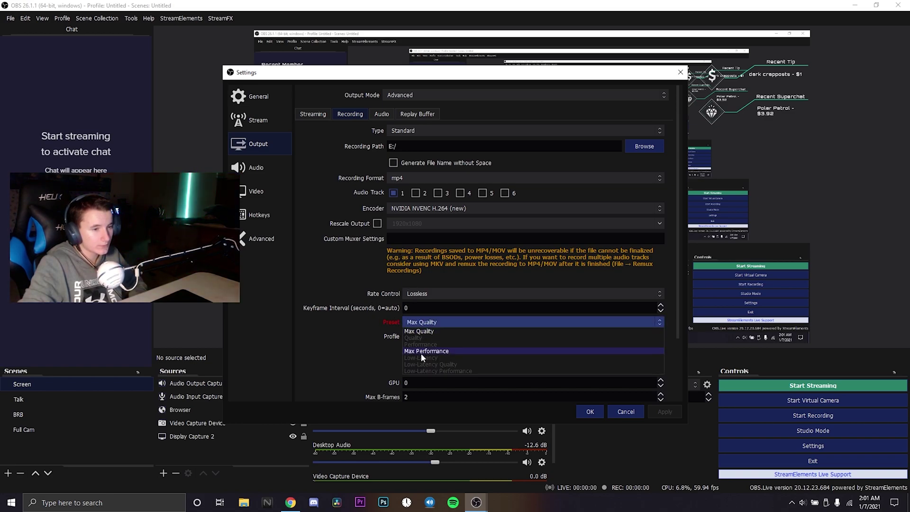
click(420, 352)
click(438, 322)
click(440, 334)
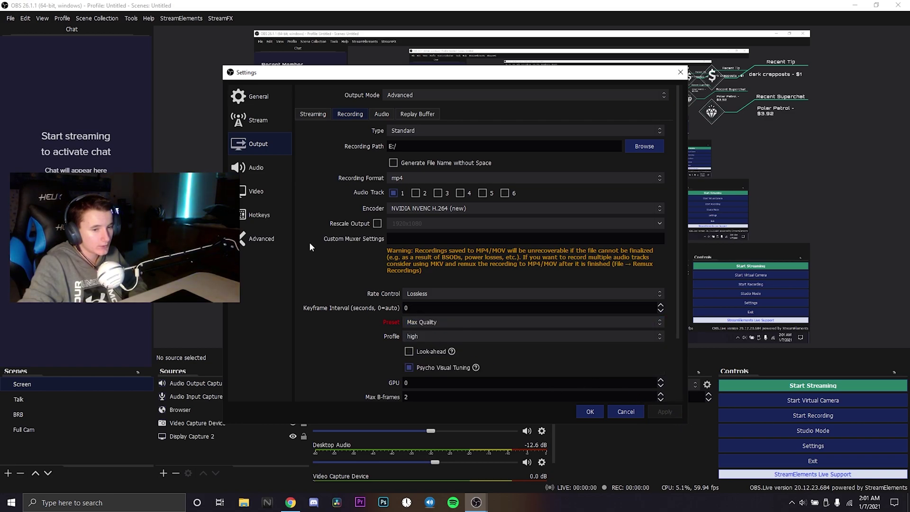
Review the output audio bitrates of all six tracks and the replay buffer option.
click(392, 115)
scroll(561, 195, down, 3)
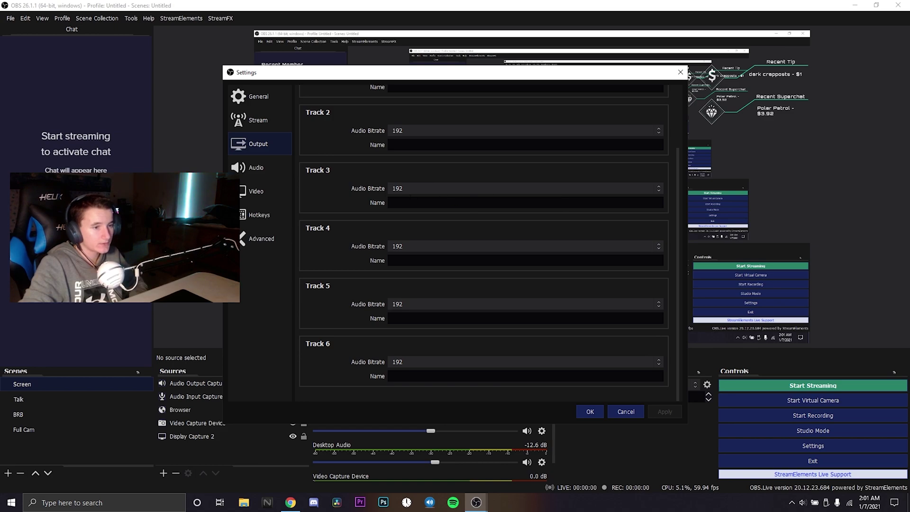
scroll(353, 359, up, 3)
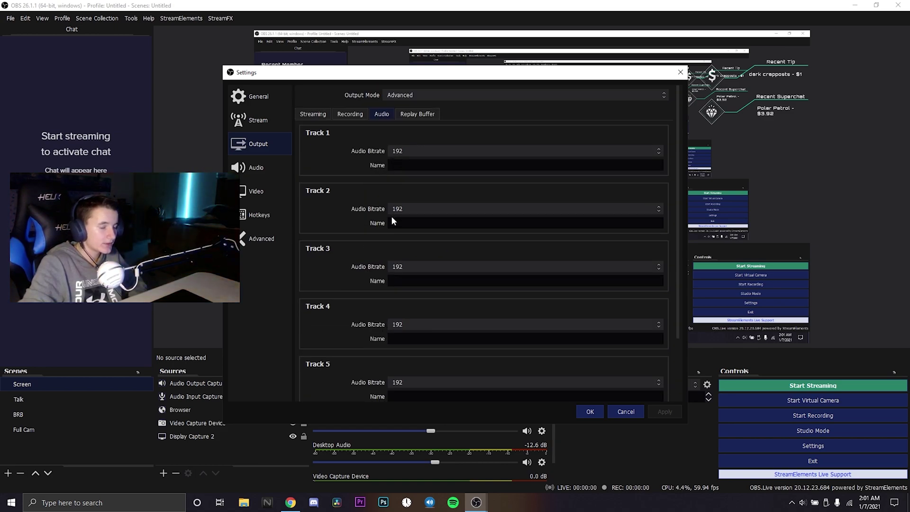
click(411, 114)
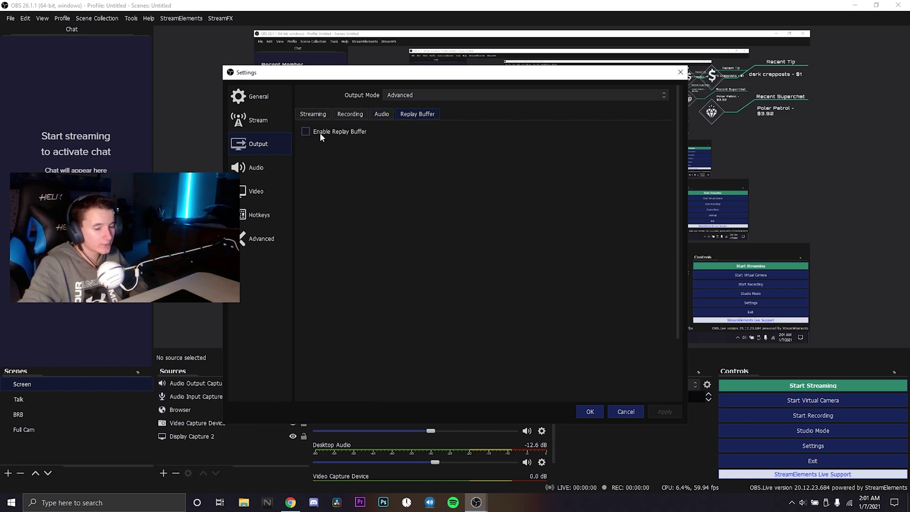
Review the Audio settings, including the sample rate and channel options, keeping 48 kHz and Stereo.
click(249, 169)
click(417, 108)
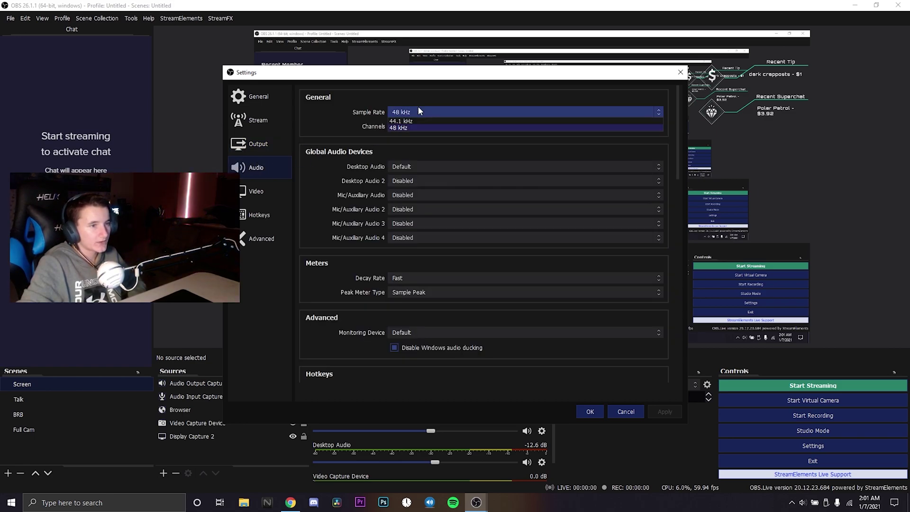
click(416, 107)
click(400, 126)
click(399, 128)
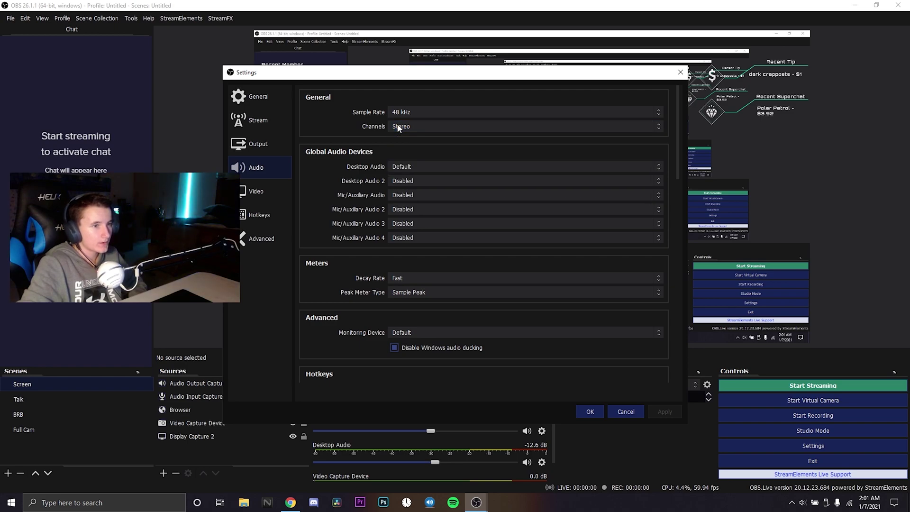
click(399, 127)
click(404, 124)
click(404, 124)
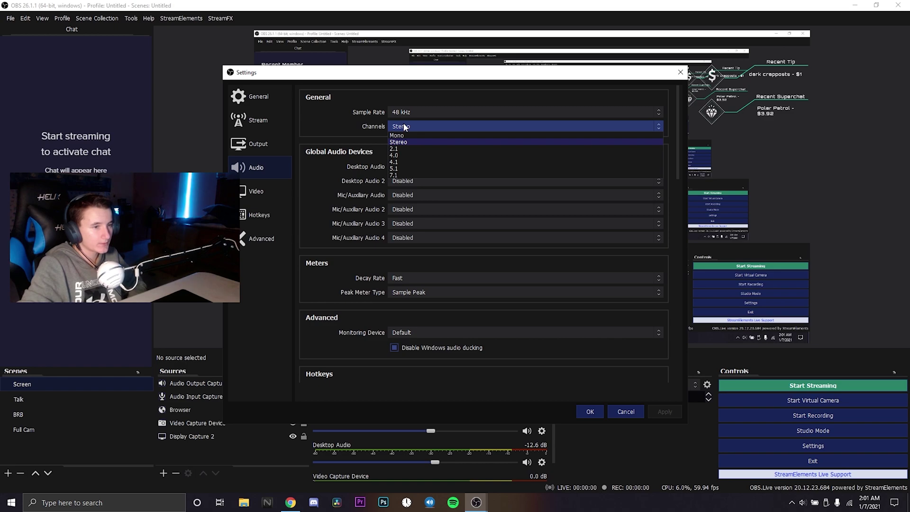
click(407, 128)
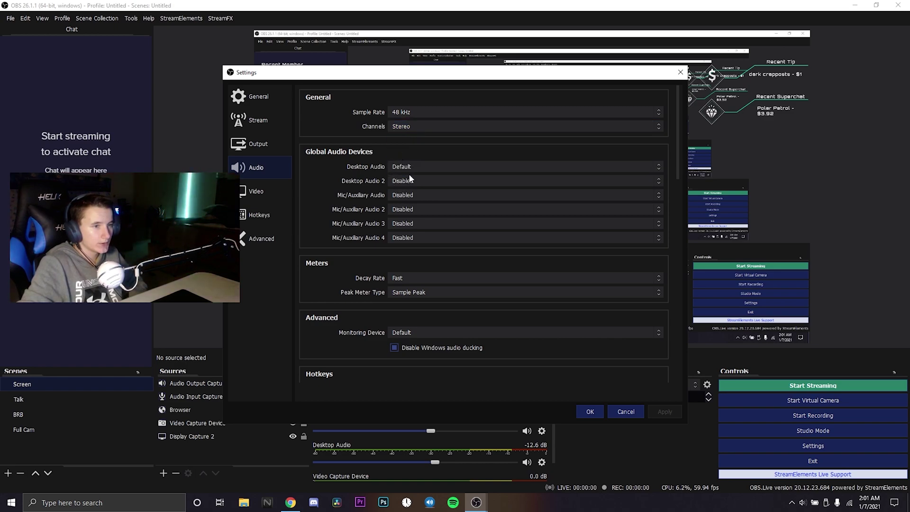
scroll(411, 167, down, 1)
scroll(485, 167, up, 1)
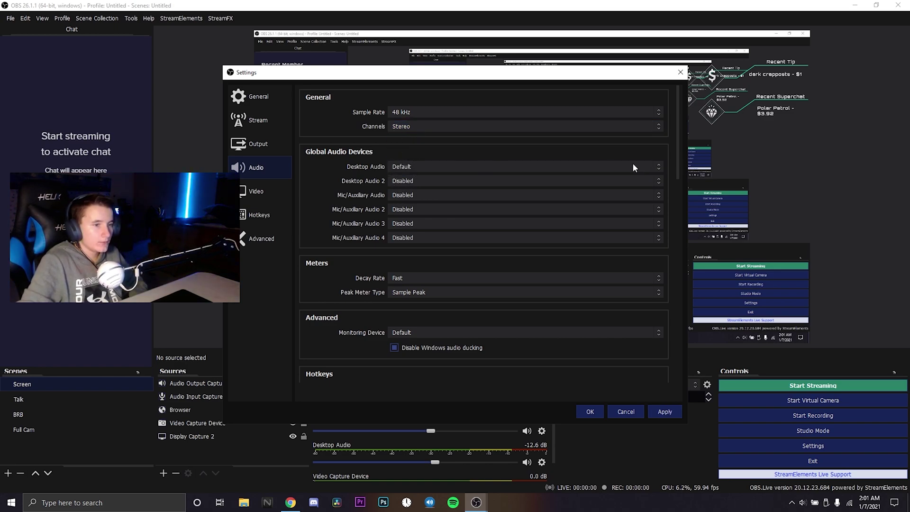
drag(675, 124, 661, 343)
Examine the Video settings' downscale filter and common FPS values, keeping Bilinear and 59.94.
click(258, 191)
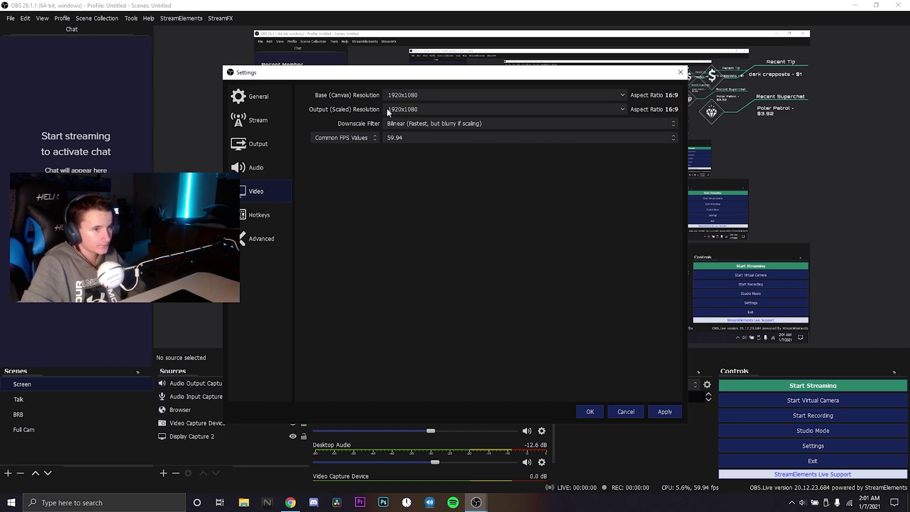
click(465, 122)
click(465, 122)
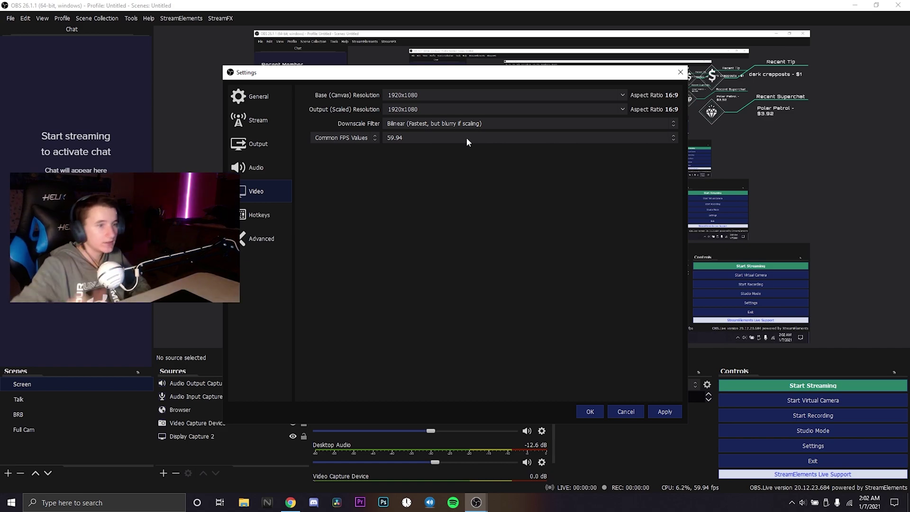
click(401, 140)
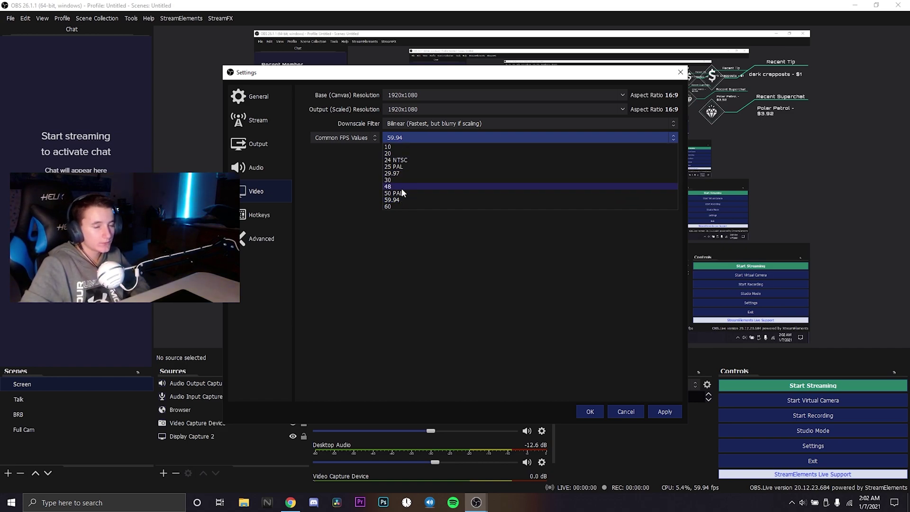
click(402, 142)
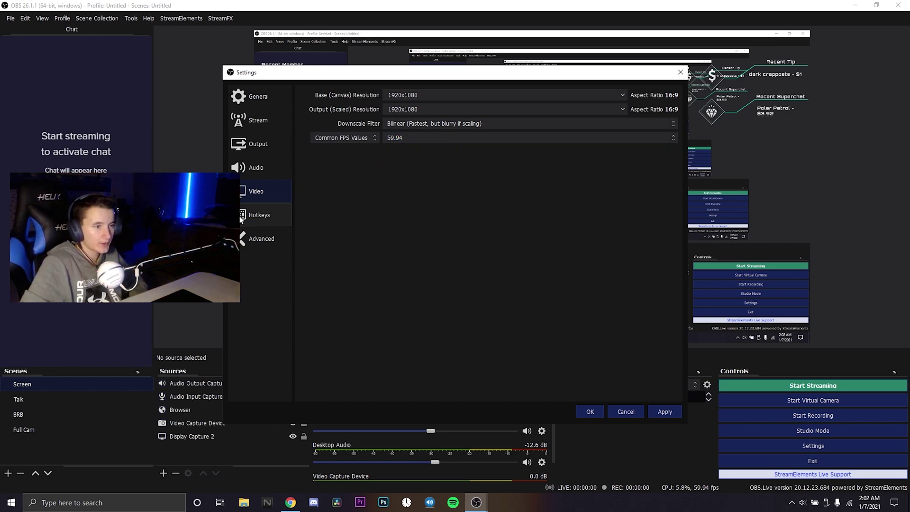
Review the Hotkeys settings from the general streaming and recording actions down to the BRB and Full Cam scenes.
click(259, 216)
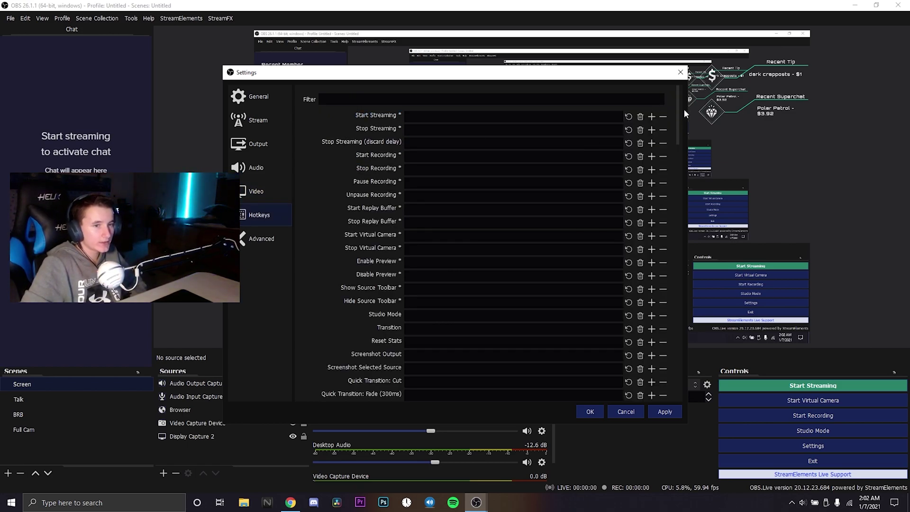
drag(679, 101, 673, 98)
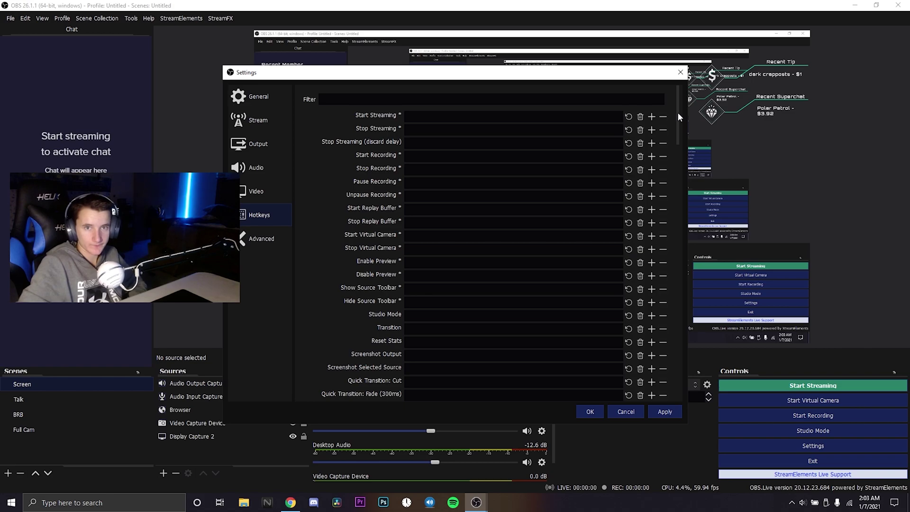
drag(676, 120, 681, 140)
scroll(469, 232, up, 4)
scroll(467, 240, down, 8)
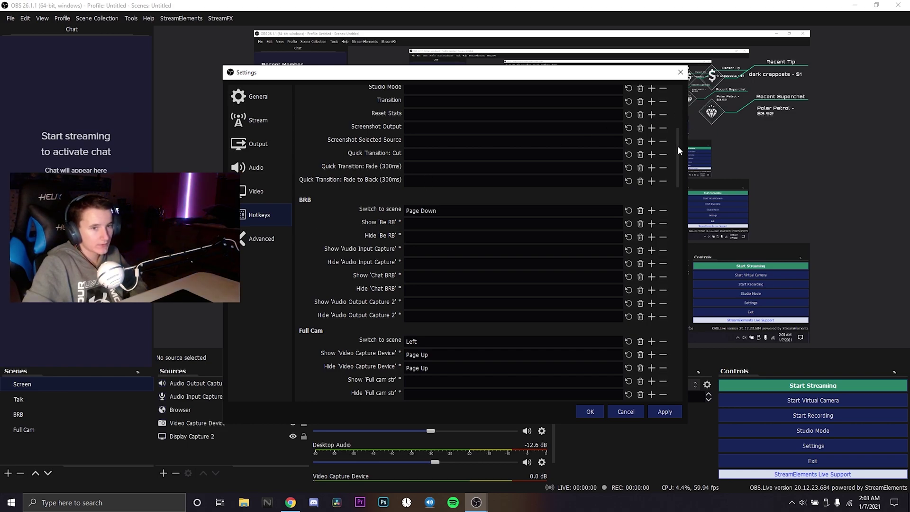
drag(678, 146, 676, 158)
scroll(675, 154, down, 1)
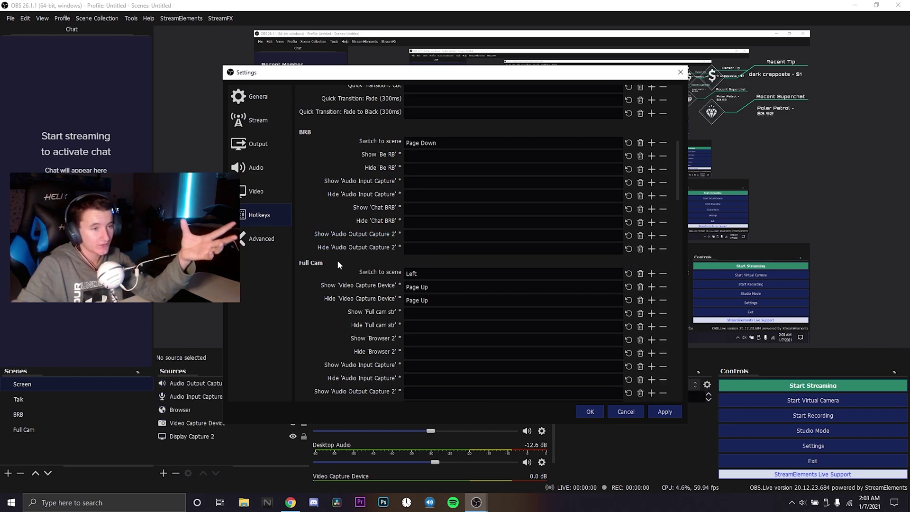
Compare the scene-switching and source show/hide hotkeys of the BRB, Full Cam, Screen and Talk scenes.
scroll(334, 258, up, 7)
scroll(340, 251, down, 8)
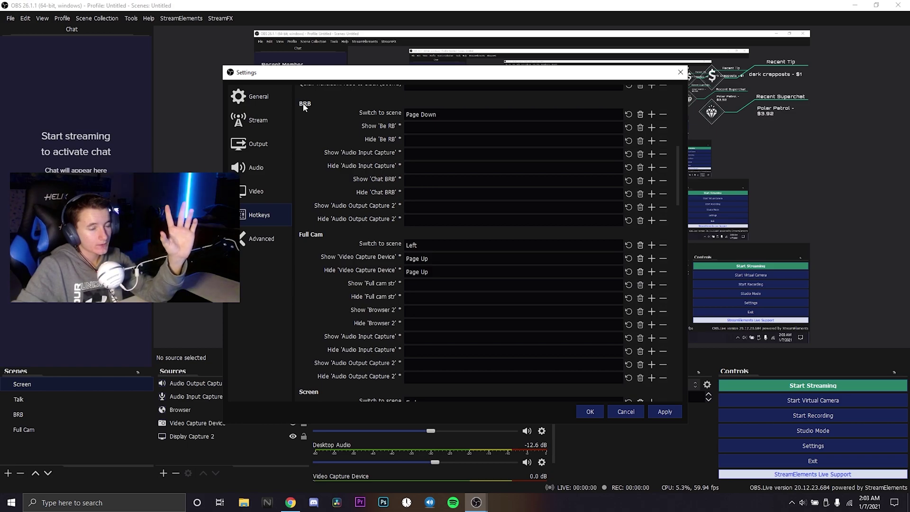
scroll(320, 151, down, 4)
scroll(322, 164, down, 10)
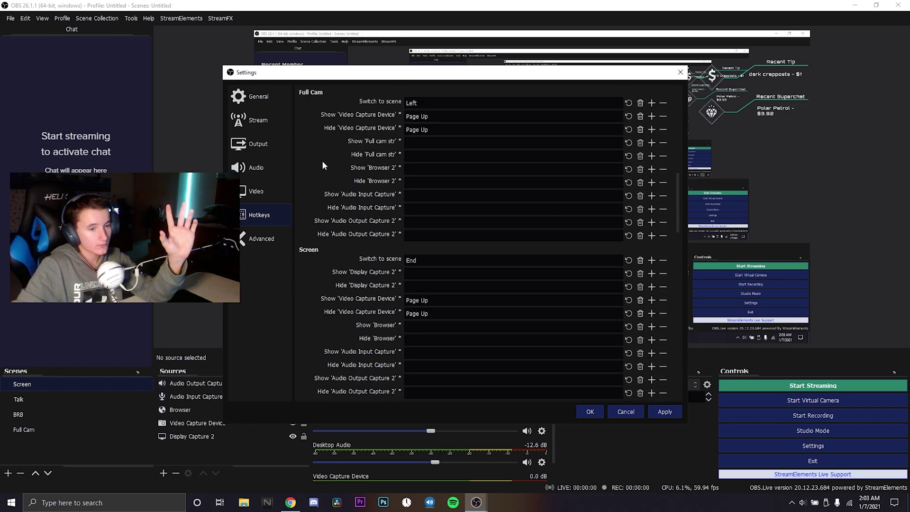
scroll(323, 166, down, 2)
scroll(323, 166, up, 6)
scroll(327, 175, up, 2)
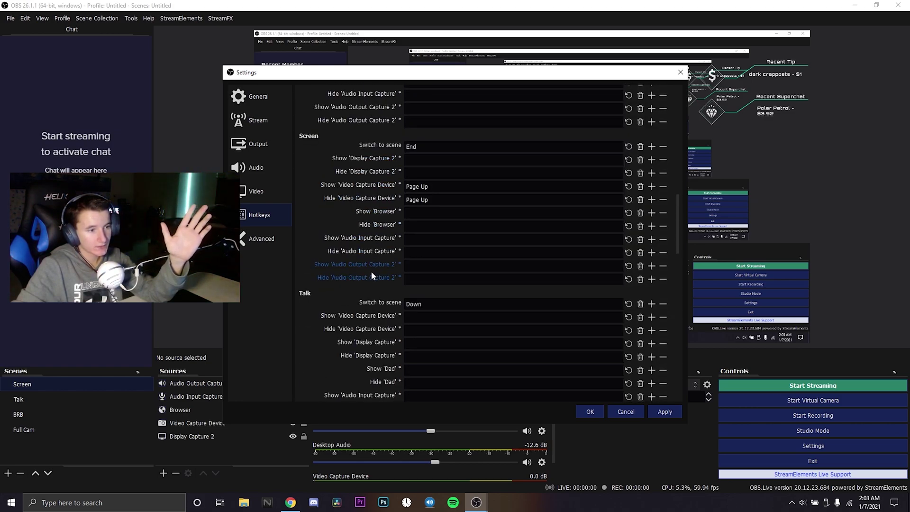
scroll(380, 289, up, 10)
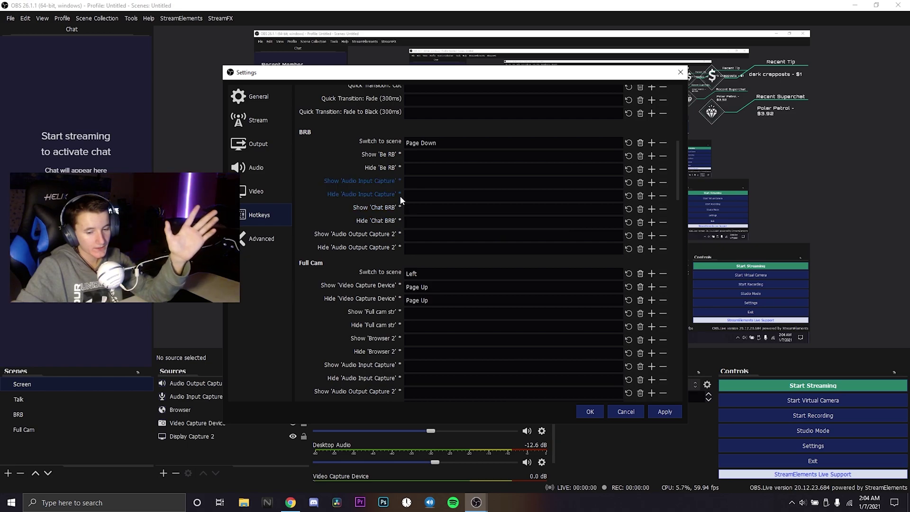
scroll(337, 275, down, 1)
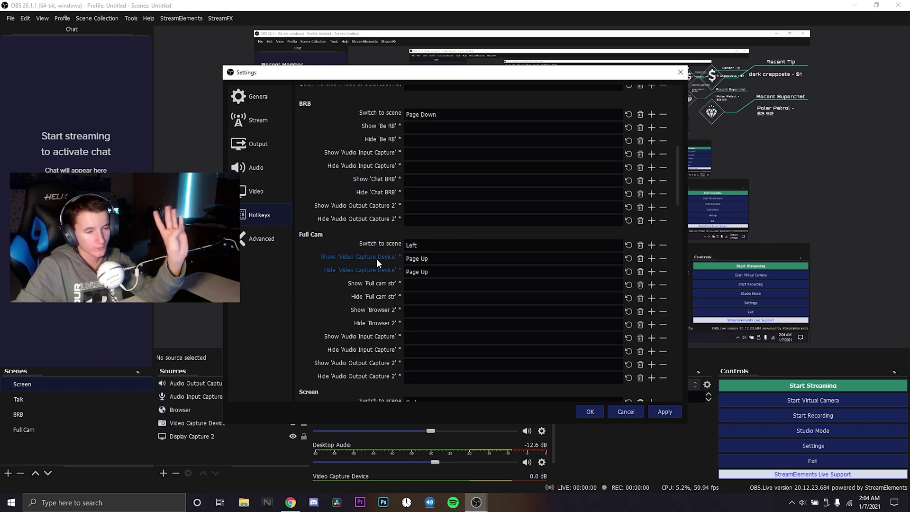
Review the remaining hotkeys down to the mute and push-to-talk entries of the audio sources.
scroll(377, 259, down, 3)
scroll(378, 261, down, 12)
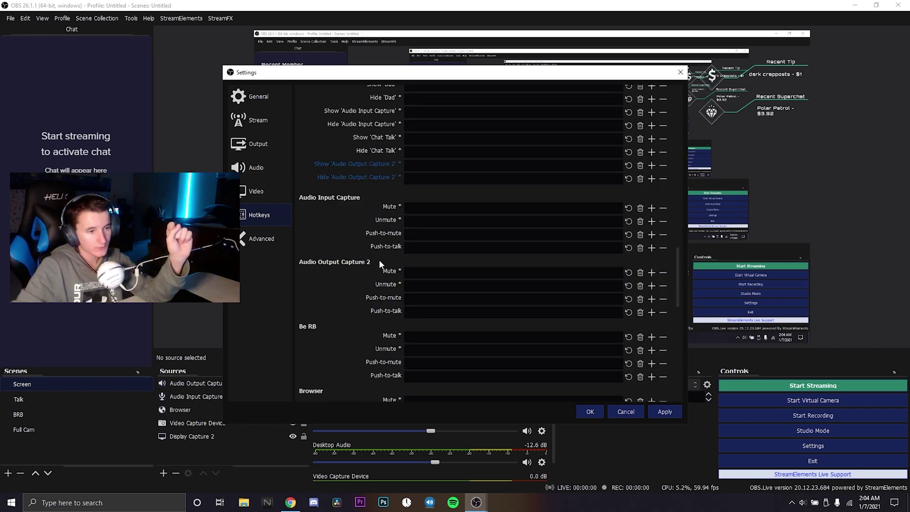
drag(675, 256, 689, 90)
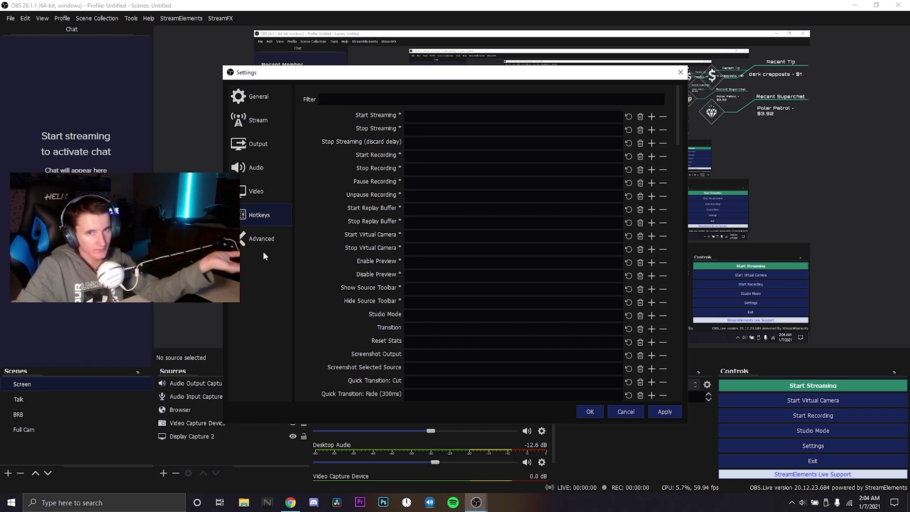
Review the Advanced settings' process priority, renderer and color format options, keeping Above Normal, Direct3D 11 and NV12.
click(259, 240)
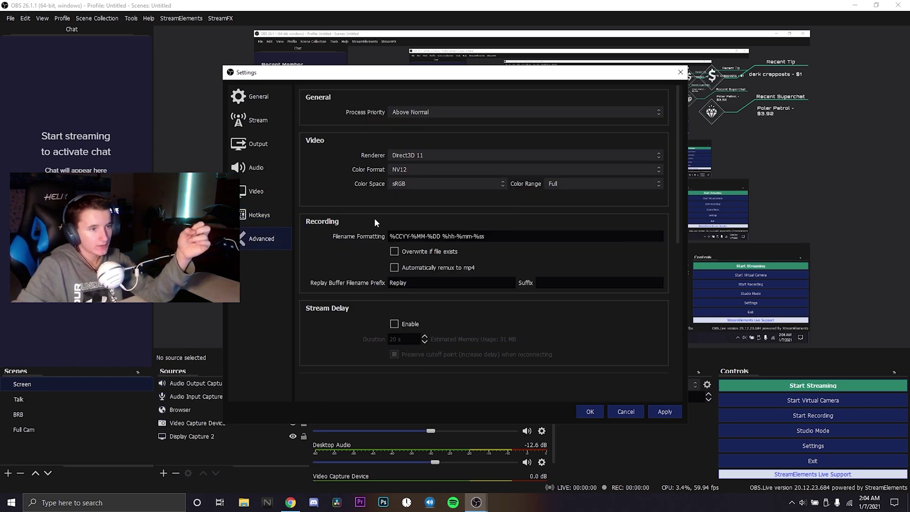
click(414, 112)
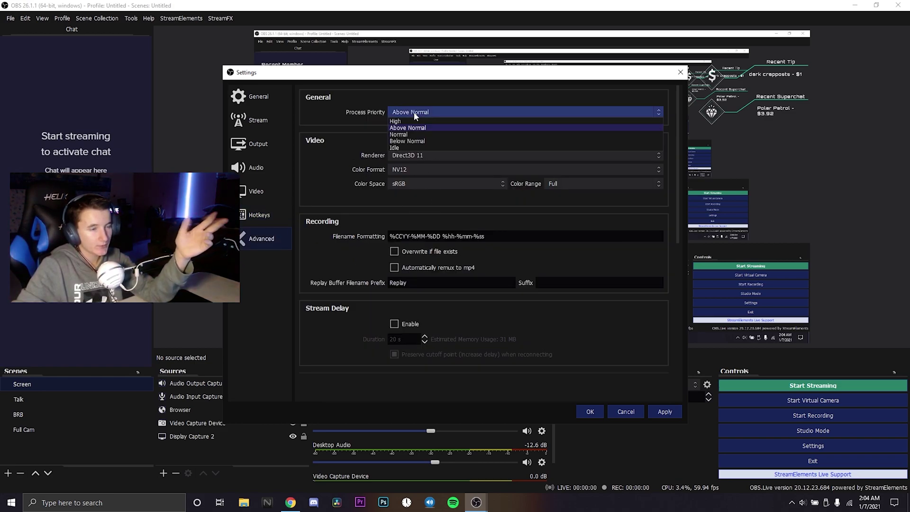
click(414, 112)
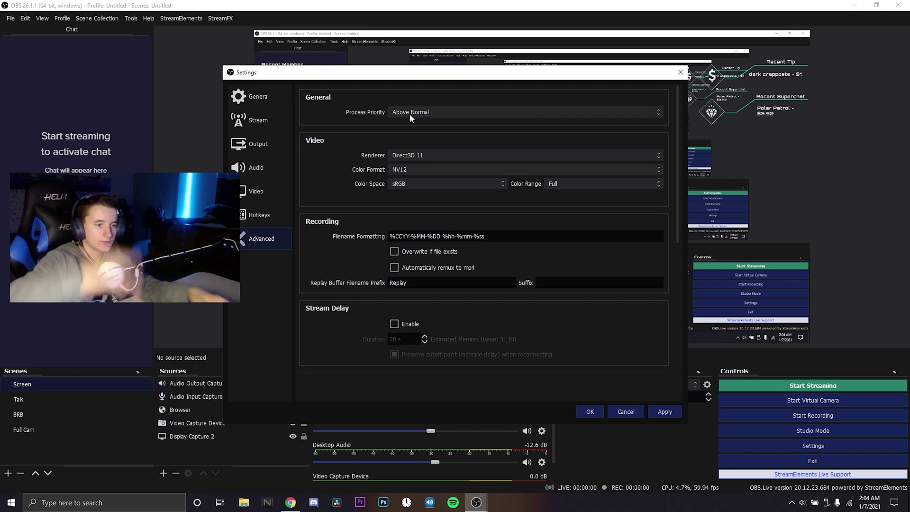
click(403, 155)
click(406, 156)
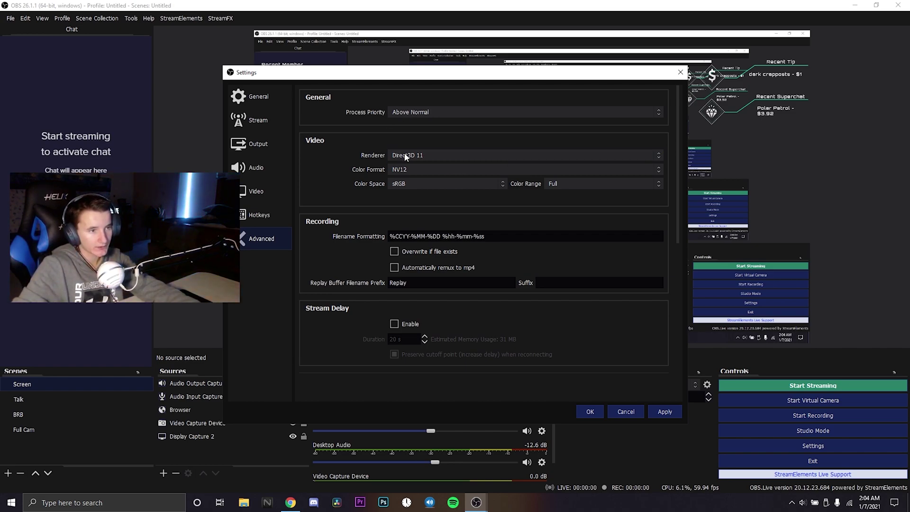
click(414, 169)
click(416, 174)
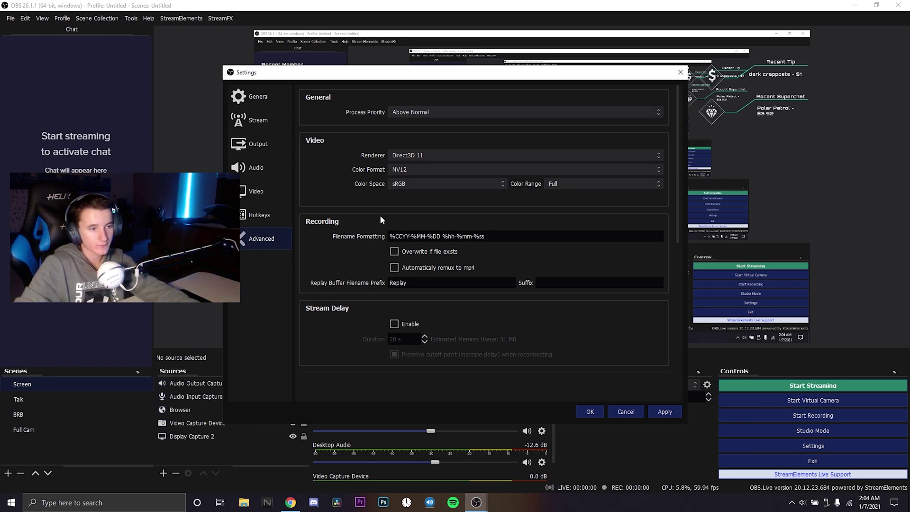
Examine the remaining Advanced settings, from recording and stream delay to automatic reconnect, network, sources and hotkey focus behavior.
scroll(349, 332, down, 2)
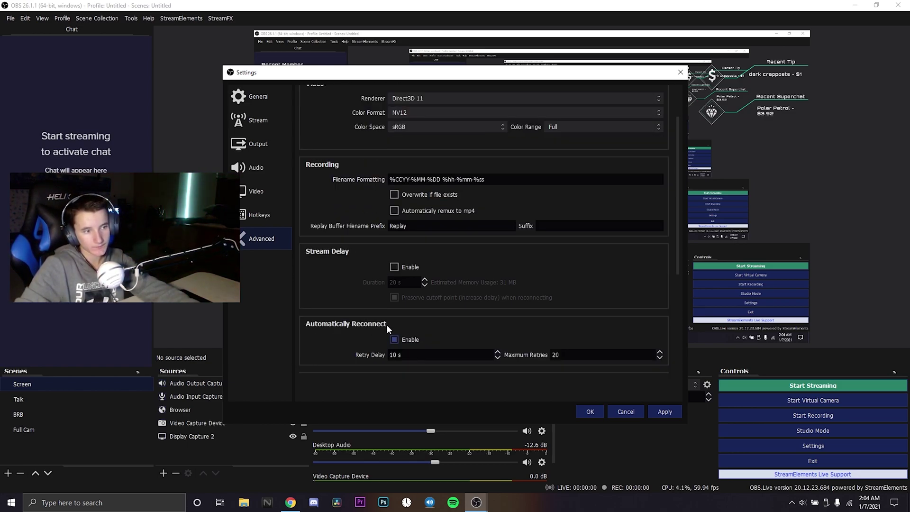
scroll(386, 325, down, 2)
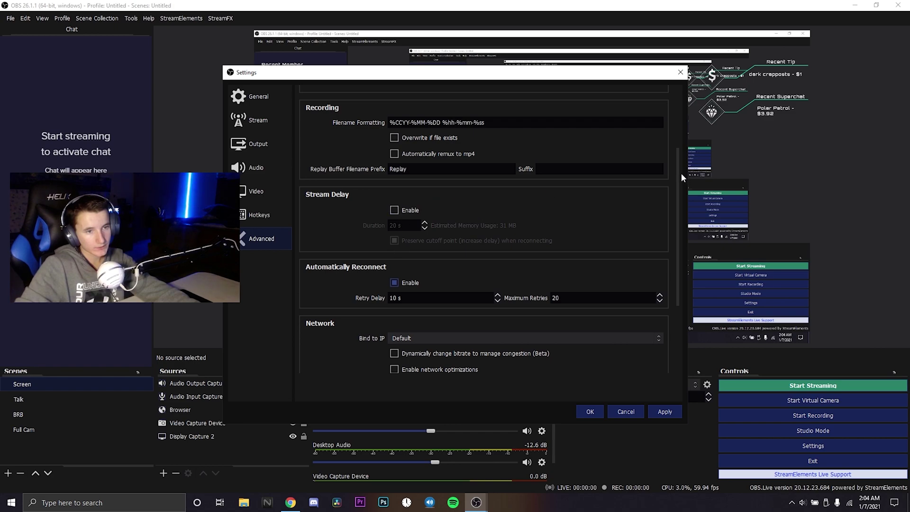
drag(677, 187, 676, 266)
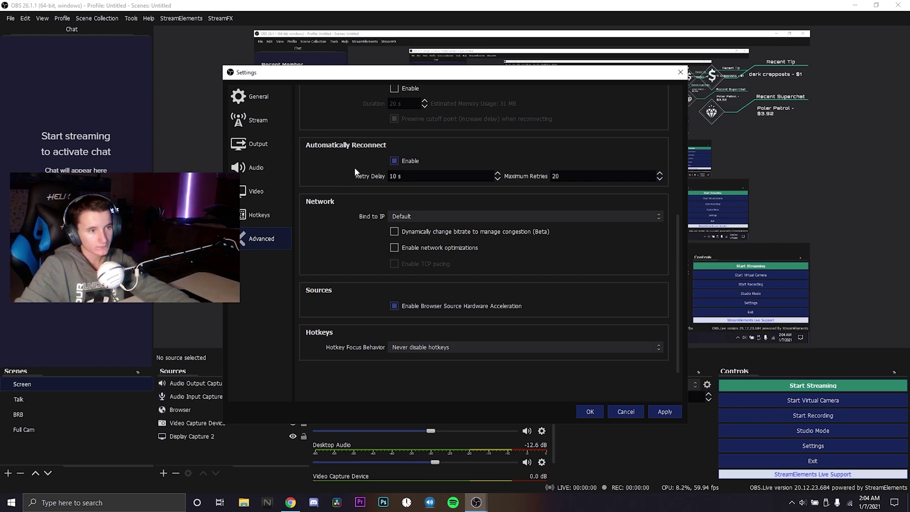
scroll(412, 337, up, 4)
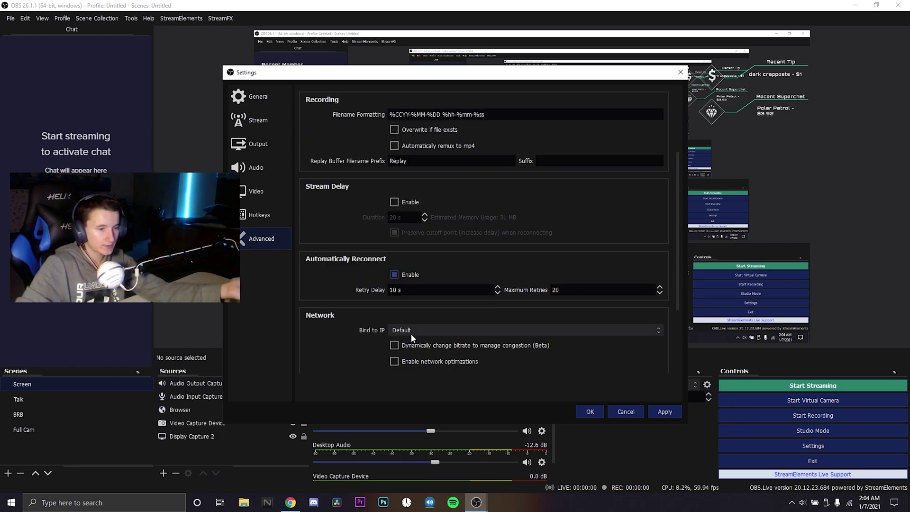
Close the settings window and save the unsaved changes.
click(680, 73)
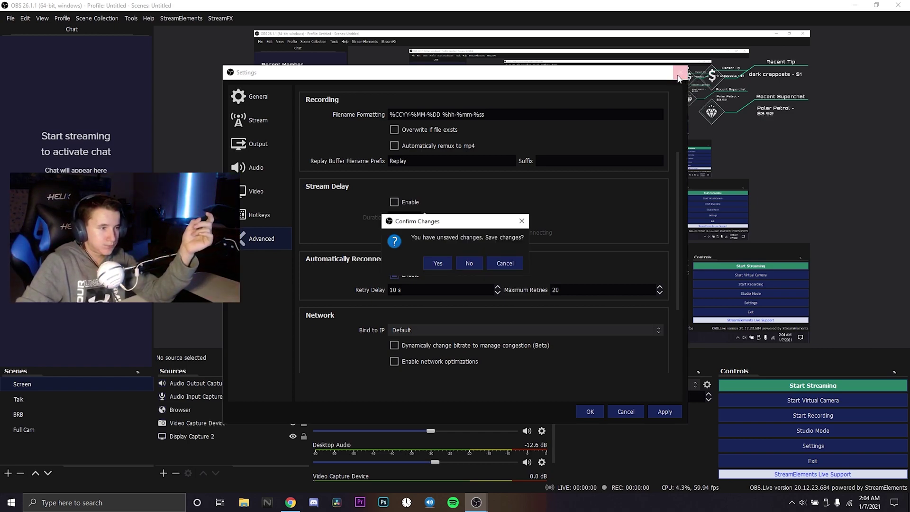
click(435, 265)
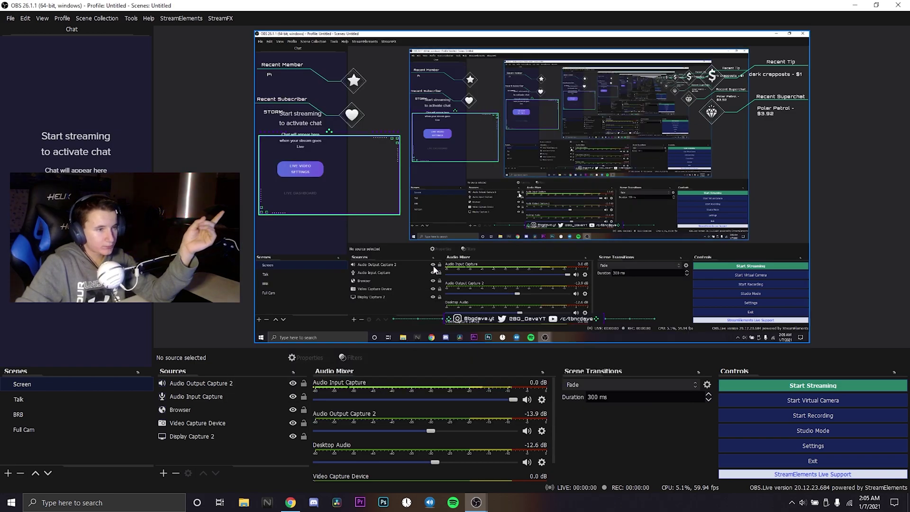